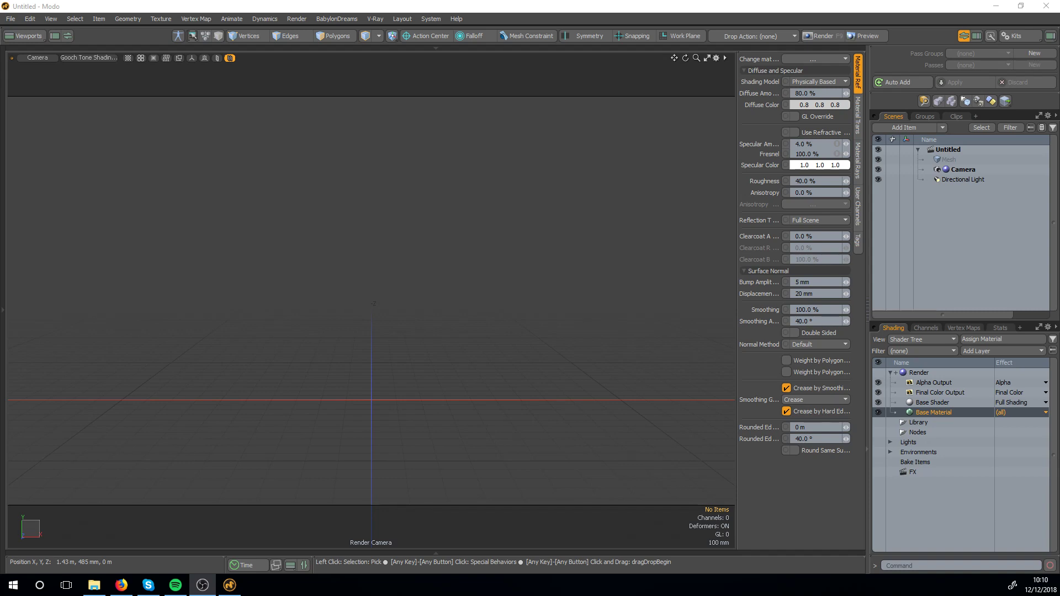
# - Open the Form Editor and place it over the viewport, clear of the material properties
pyautogui.click(431, 19)
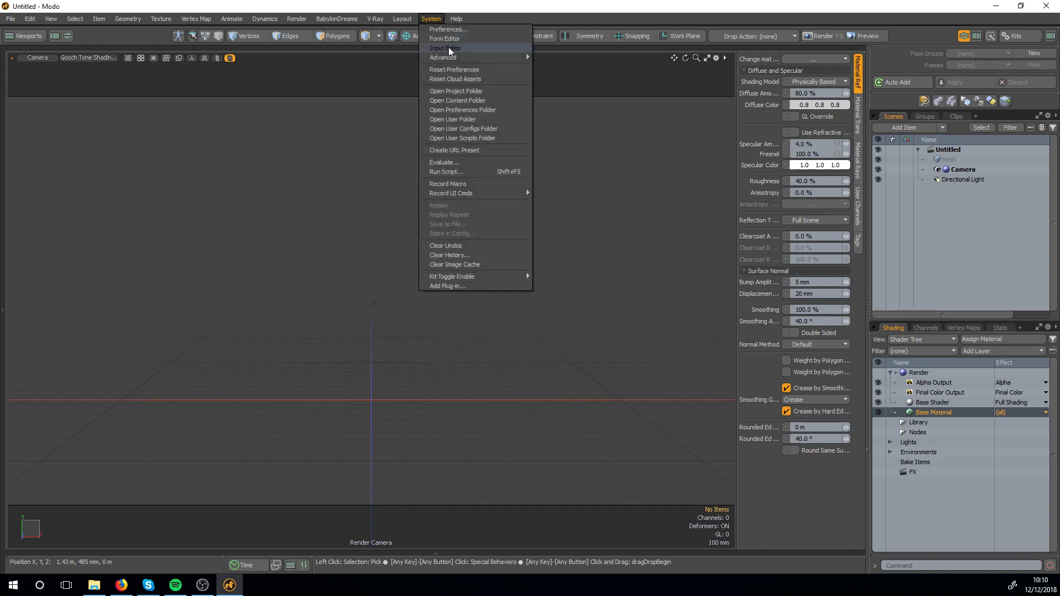
pyautogui.click(459, 42)
pyautogui.moveTo(463, 83); pyautogui.dragTo(407, 103)
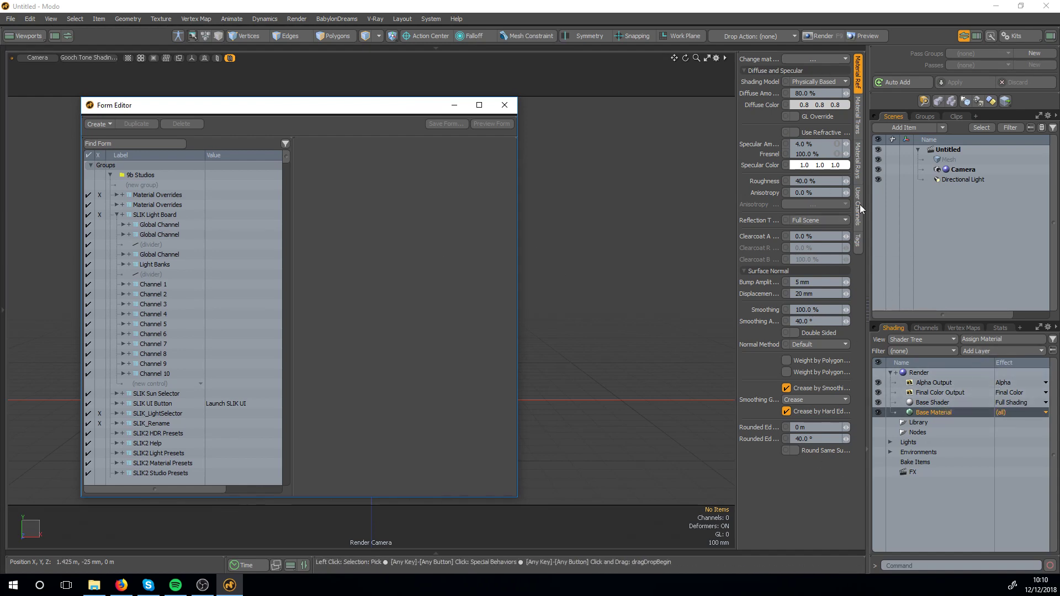
# - Change the base material to a V-Ray Material
pyautogui.click(794, 58)
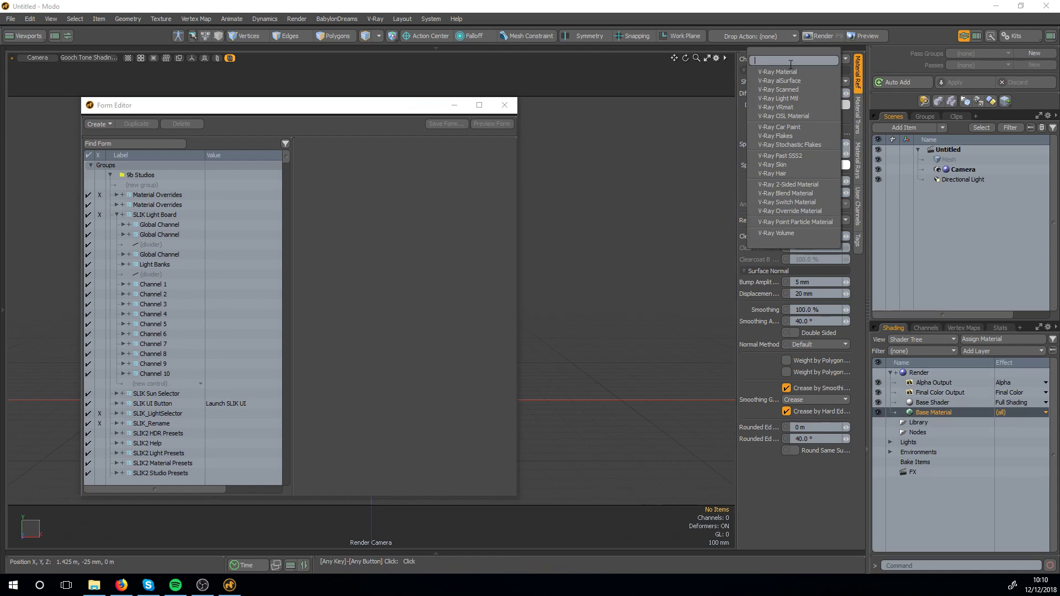
pyautogui.click(784, 71)
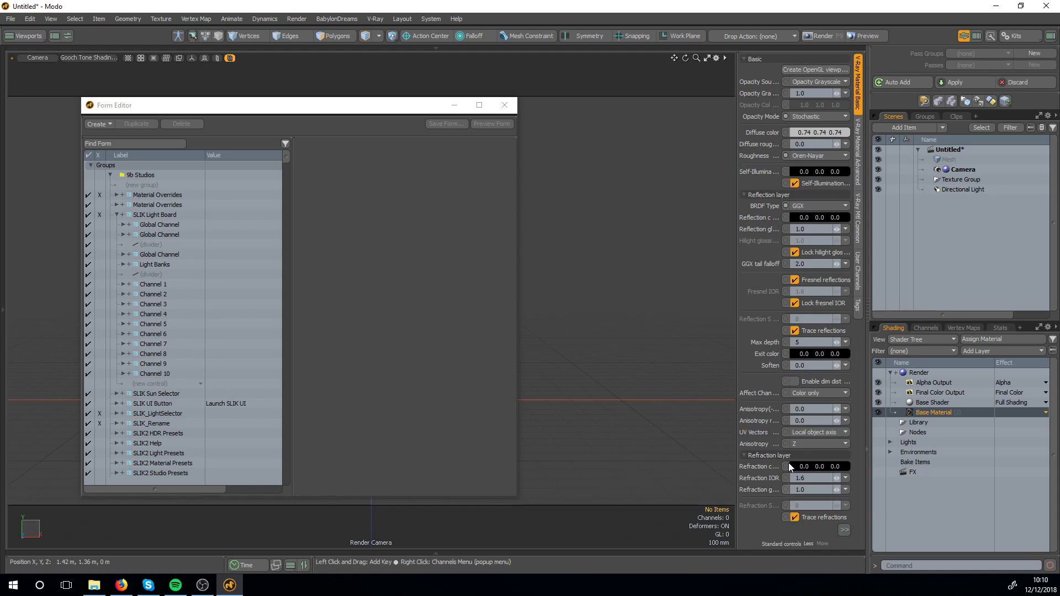
# - Examine the V-Ray Material Basic properties, collapsing and reopening the Basic section and comparing core with standard controls
pyautogui.click(755, 59)
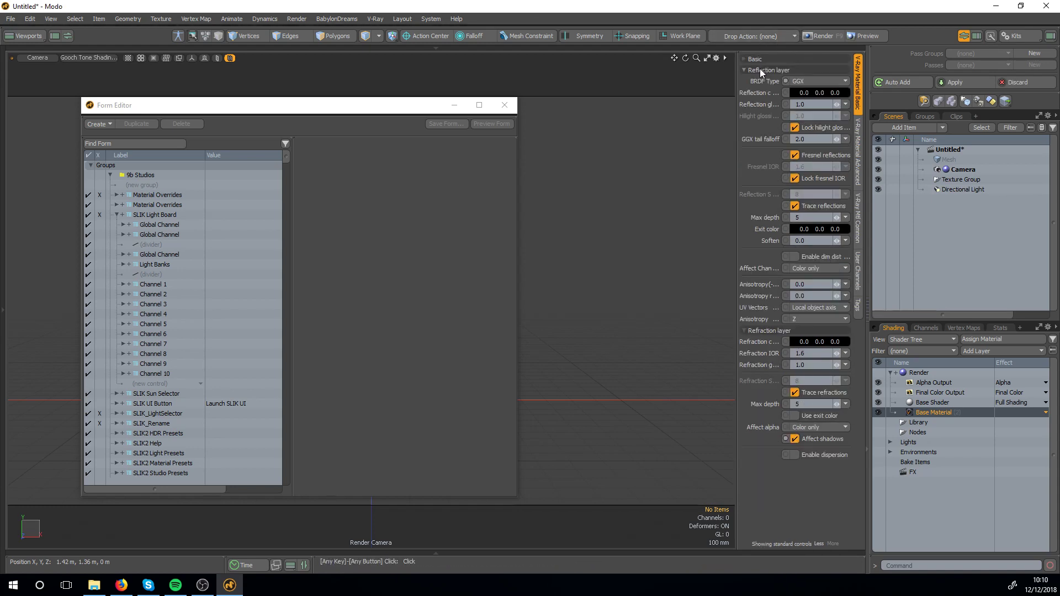
pyautogui.click(765, 58)
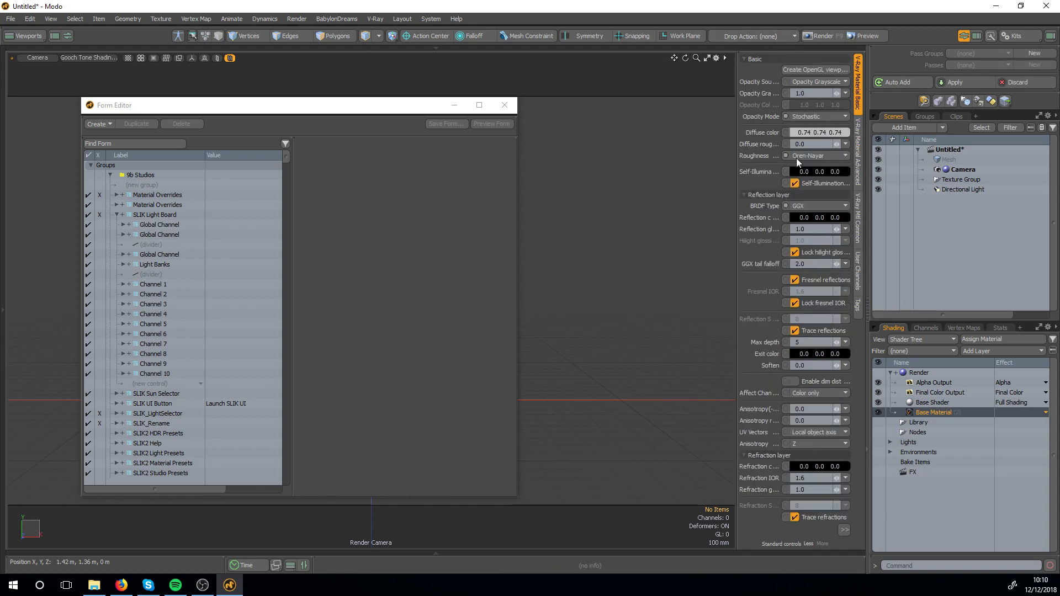
pyautogui.click(845, 529)
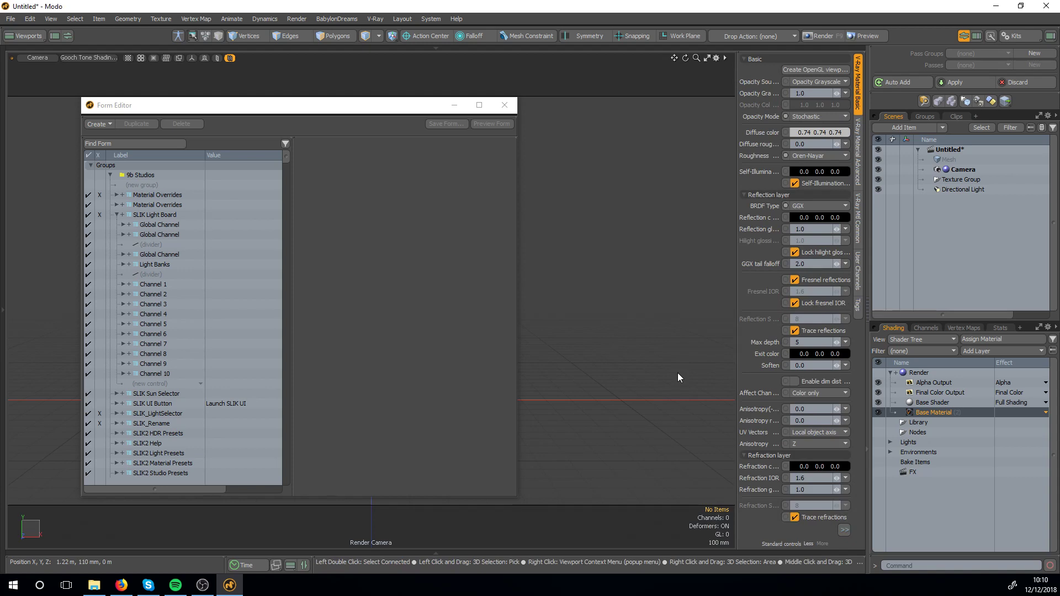
pyautogui.click(809, 544)
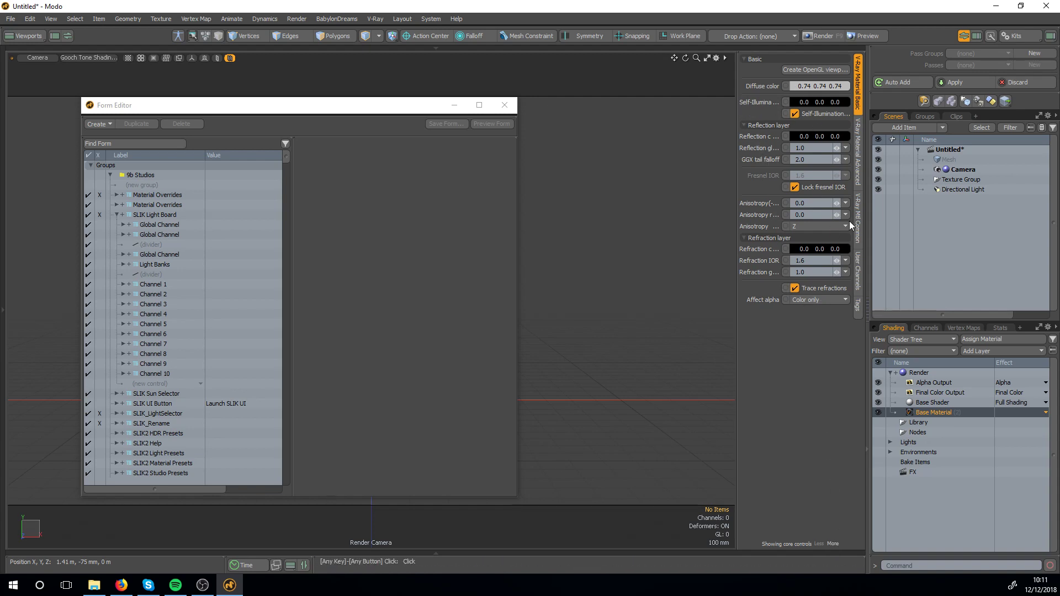
pyautogui.click(831, 544)
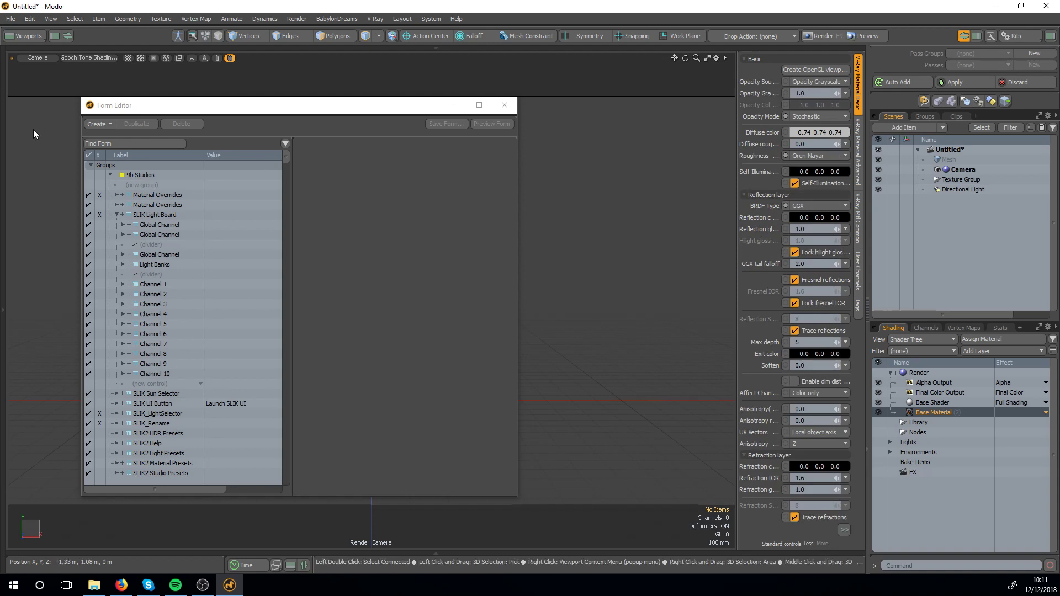
# - Find the form containing the Opacity Source property, move the Form Editor aside and select its V-Ray Material Basic form
pyautogui.click(103, 144)
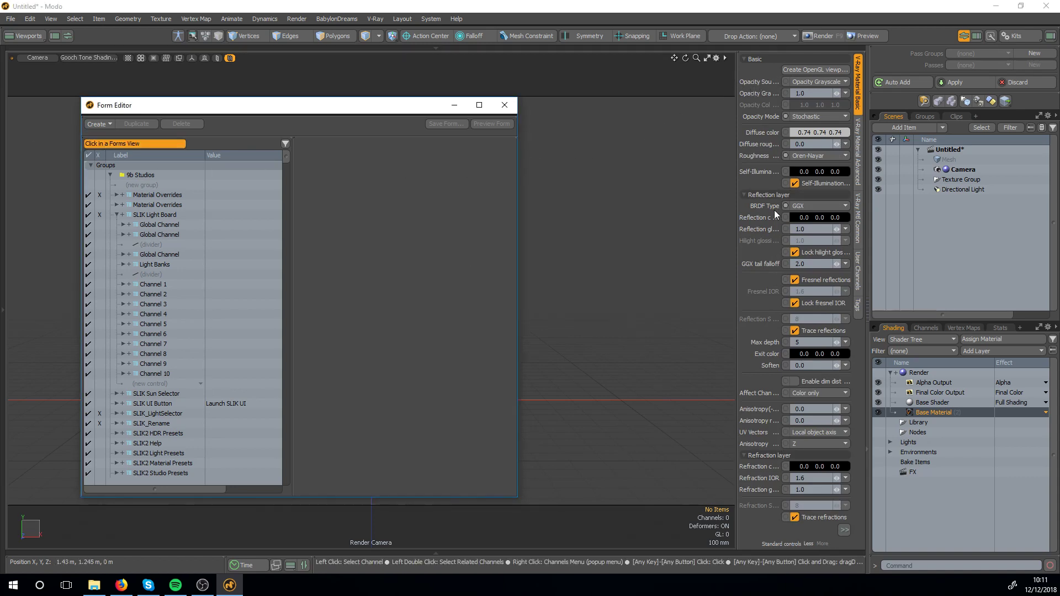
pyautogui.click(761, 80)
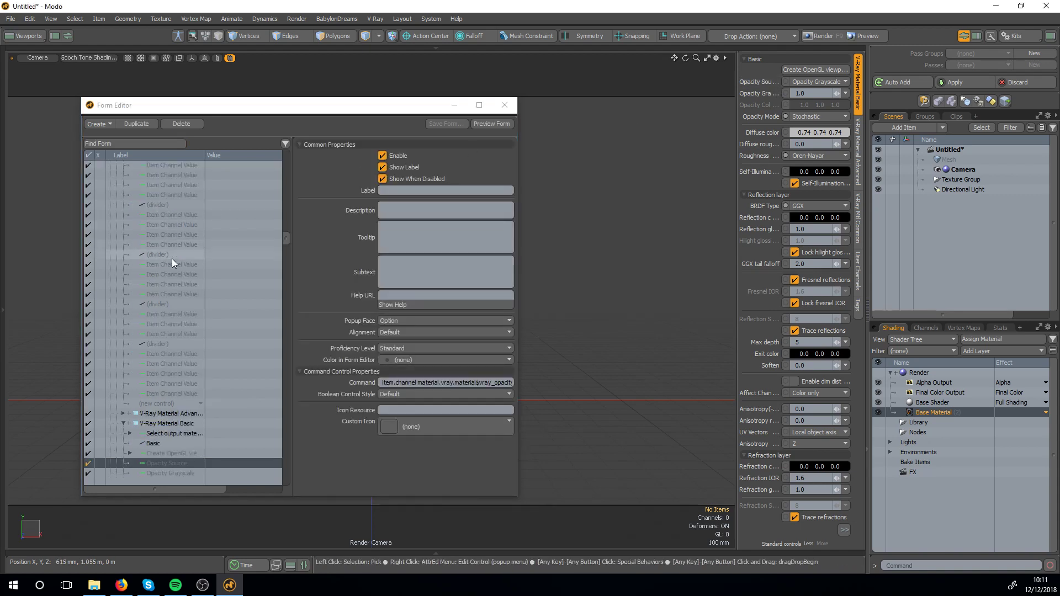
pyautogui.moveTo(308, 106); pyautogui.dragTo(438, 83)
pyautogui.click(290, 223)
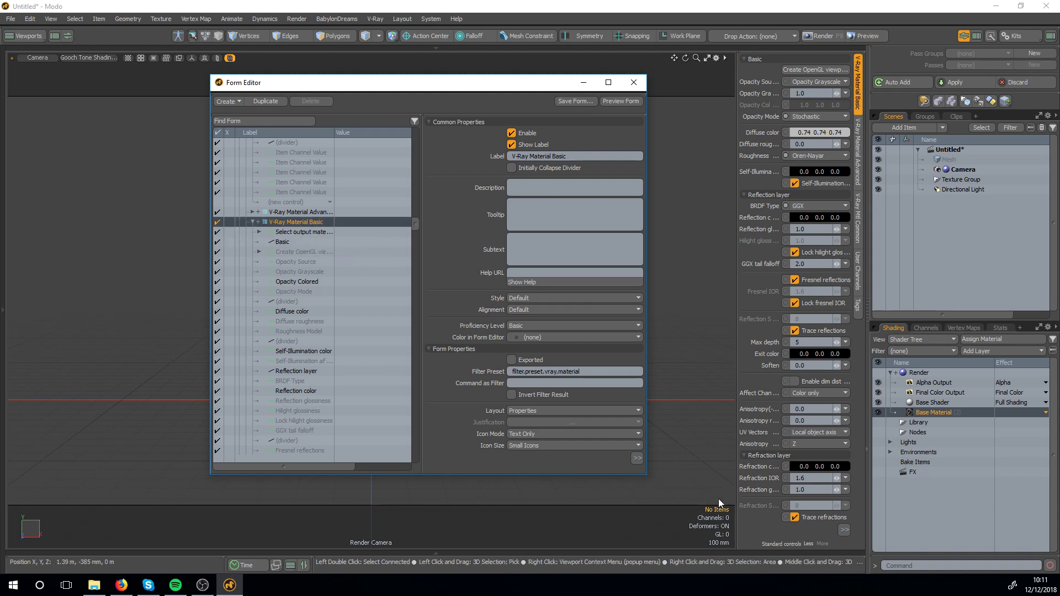
# - Find the Diffuse roughness control in the Form Editor, check its proficiency options and reduce the material properties to core controls
pyautogui.click(249, 120)
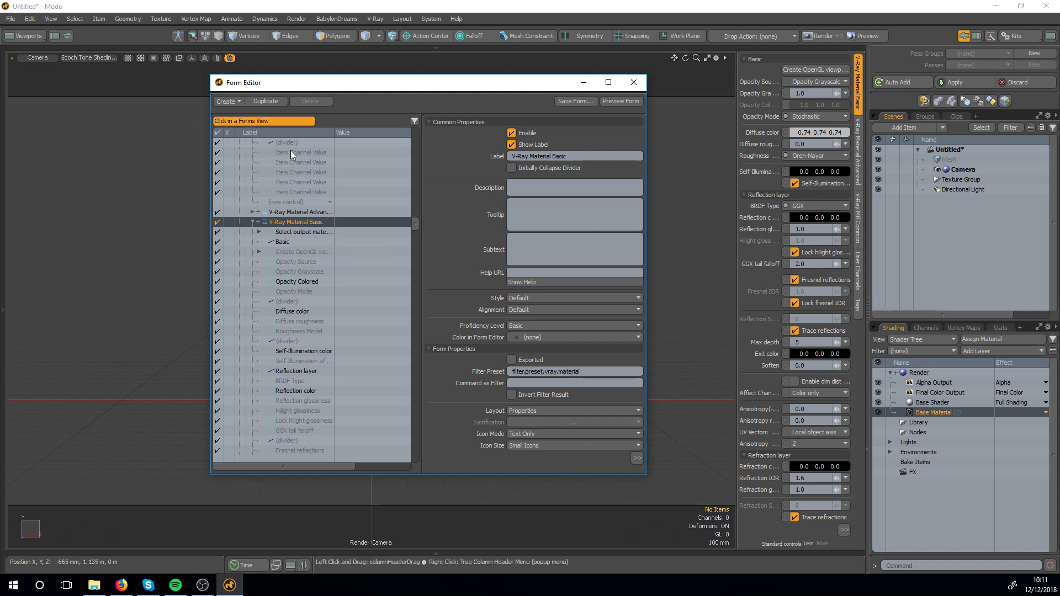
pyautogui.click(763, 146)
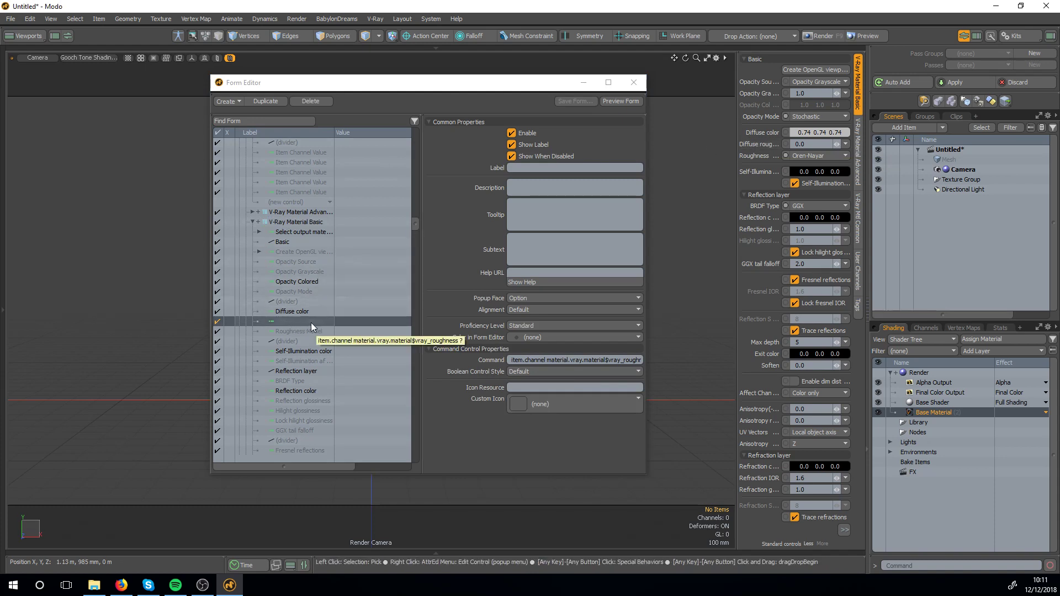
pyautogui.moveTo(473, 327)
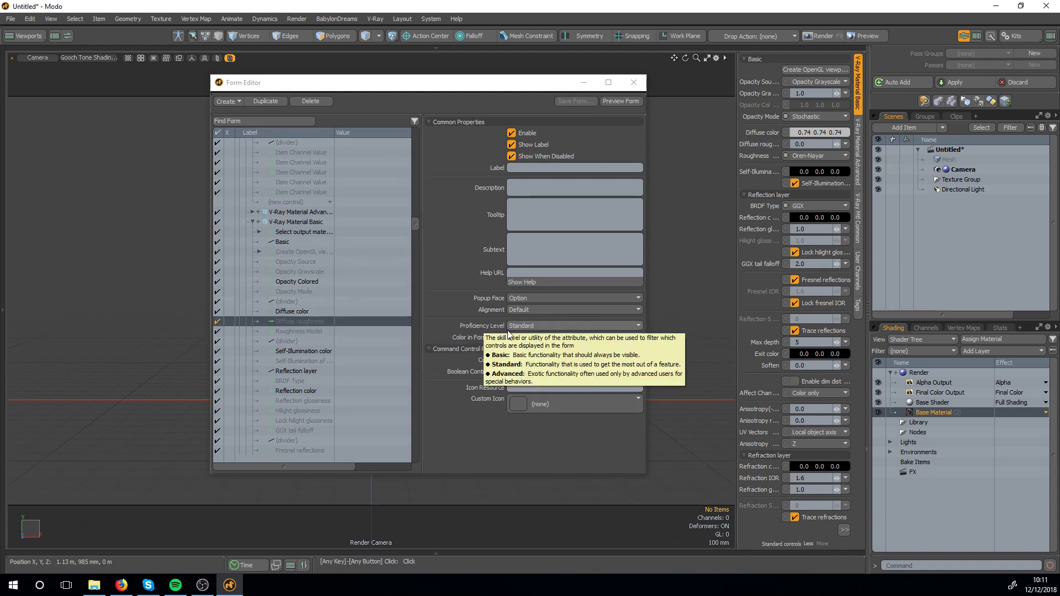
pyautogui.click(532, 325)
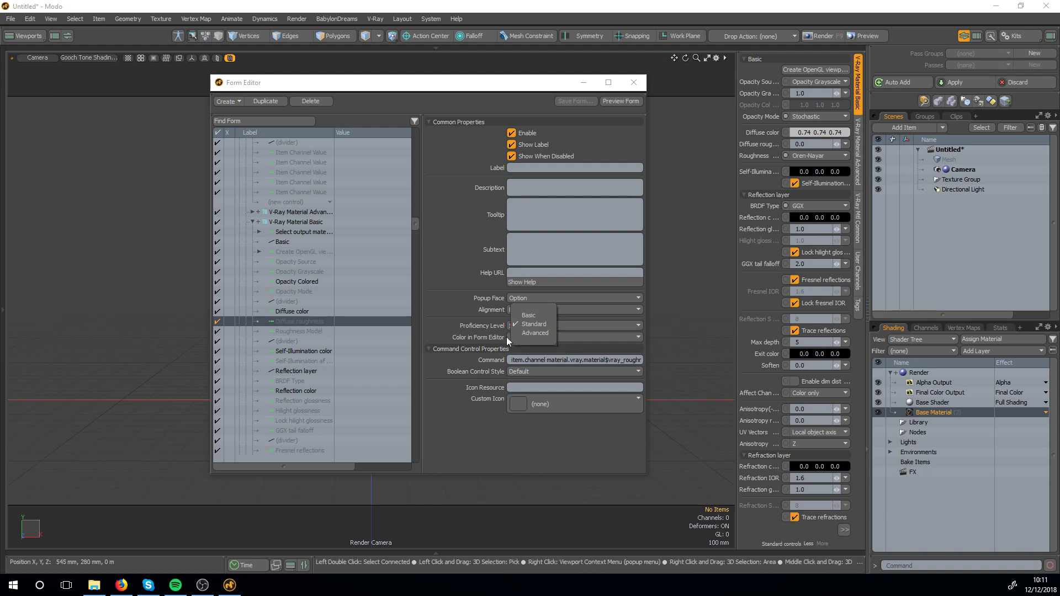
pyautogui.click(809, 546)
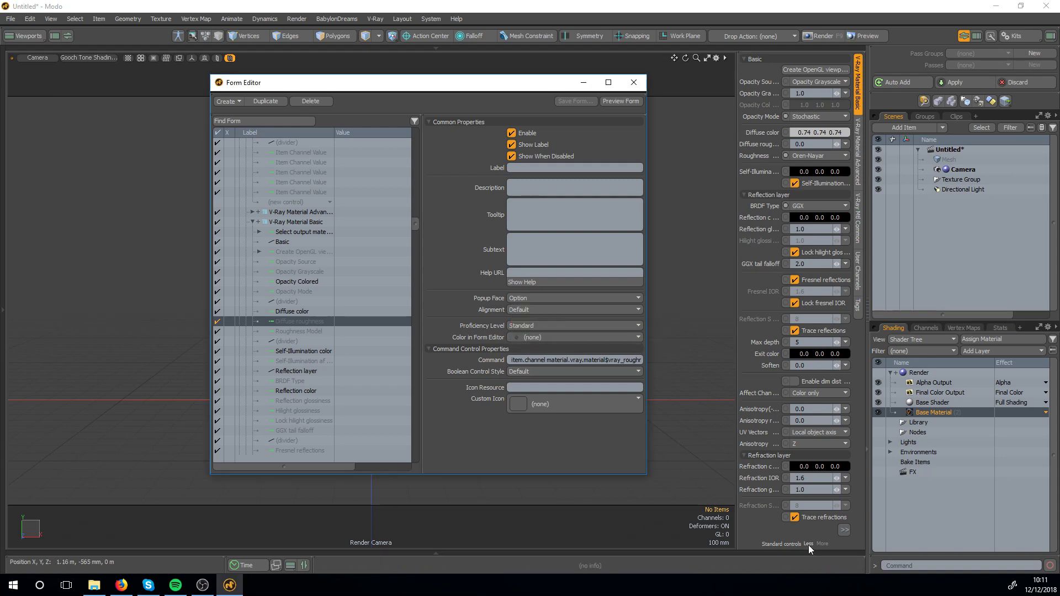
pyautogui.click(808, 545)
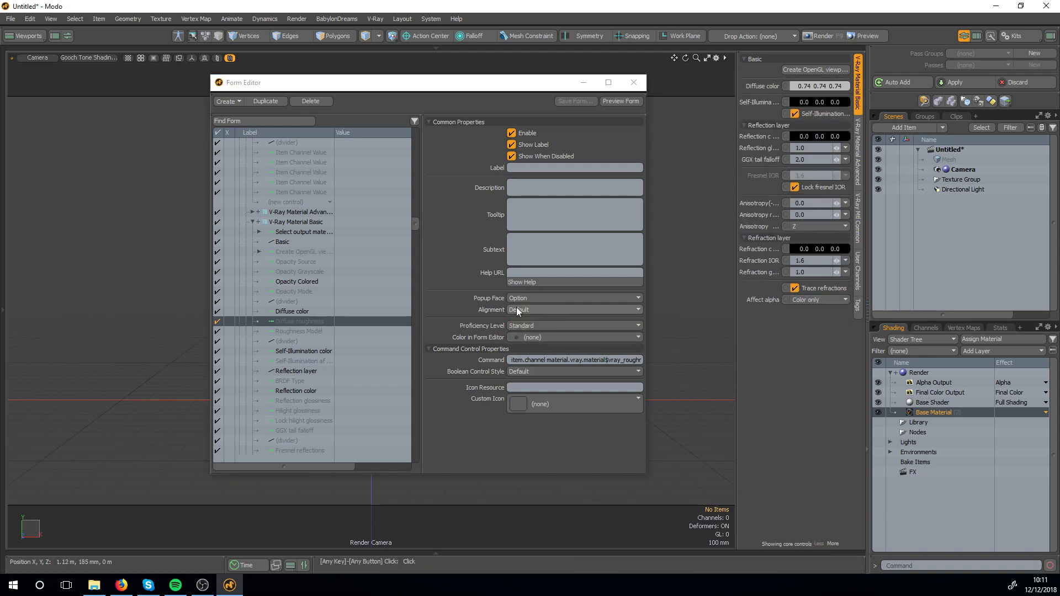
# - Try the Basic proficiency level on the Diffuse roughness control and set it back to Standard
pyautogui.click(545, 327)
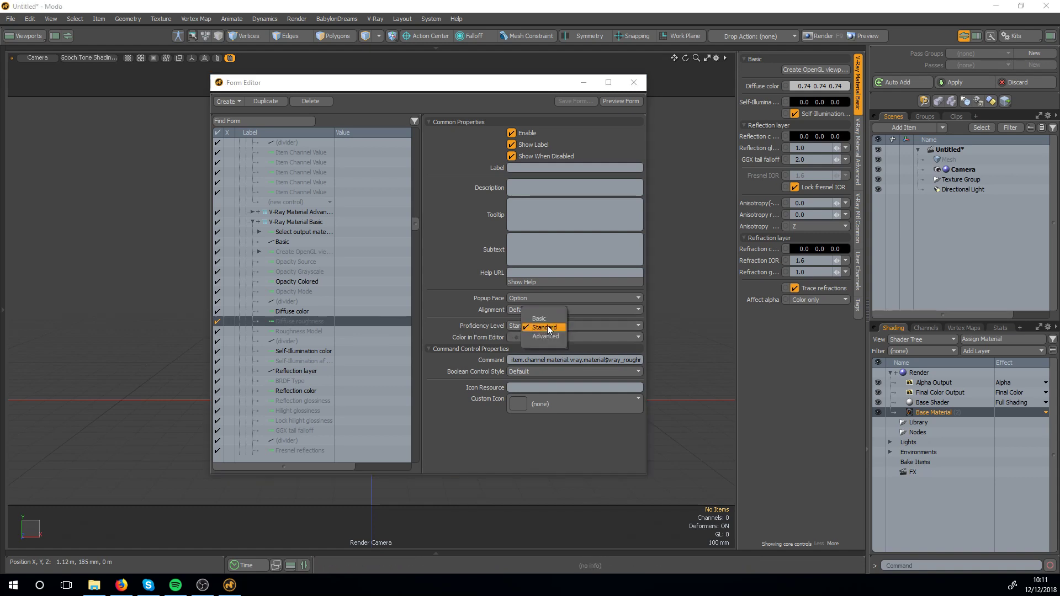
pyautogui.click(548, 319)
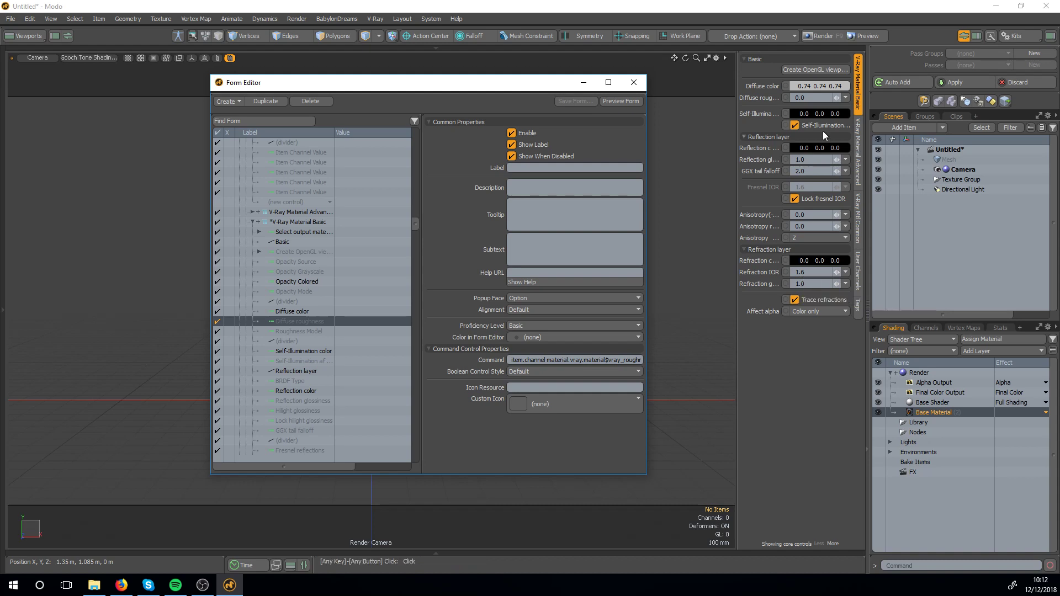
pyautogui.click(533, 326)
pyautogui.click(533, 336)
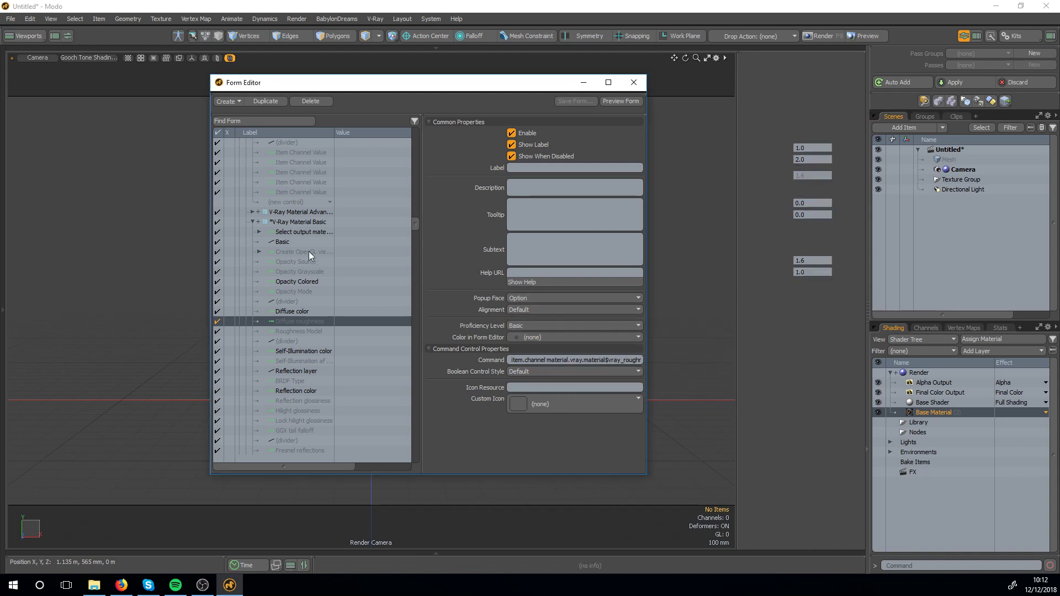
# - Review the controls in the V-Ray Material Basic form, inspecting Opacity Source, Opacity Grayscale and Opacity Colored
pyautogui.click(298, 222)
pyautogui.scroll(-1, 333, 279)
pyautogui.scroll(-10, 333, 276)
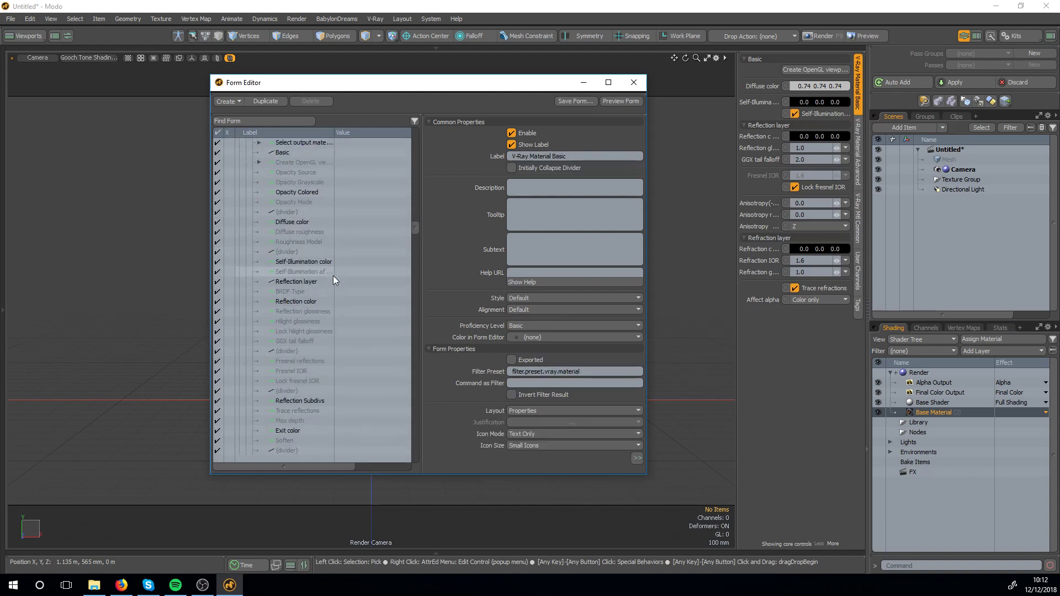
pyautogui.scroll(10, 319, 326)
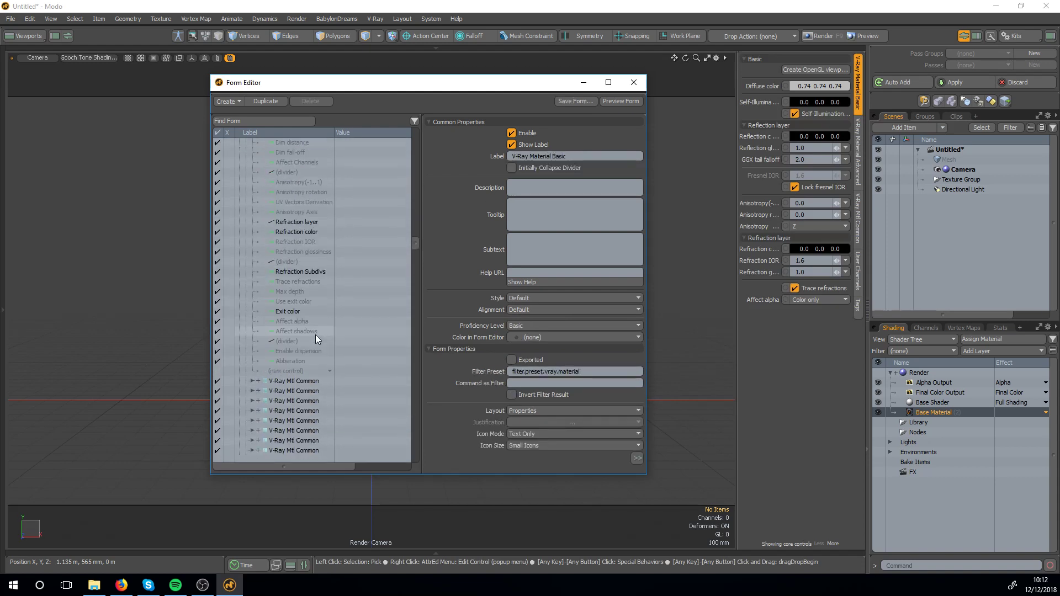
pyautogui.scroll(4, 316, 332)
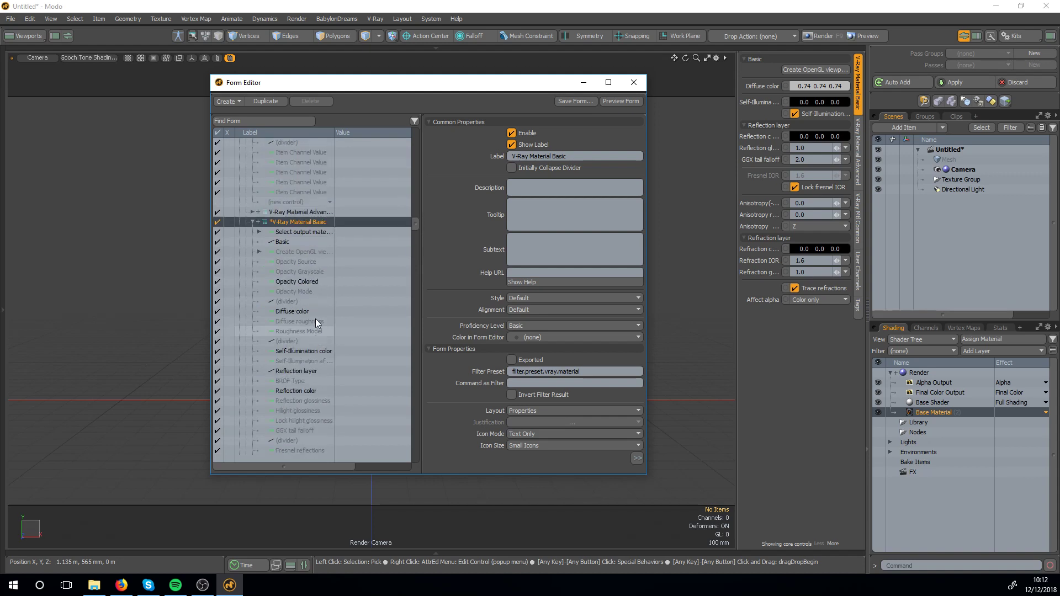
pyautogui.click(307, 263)
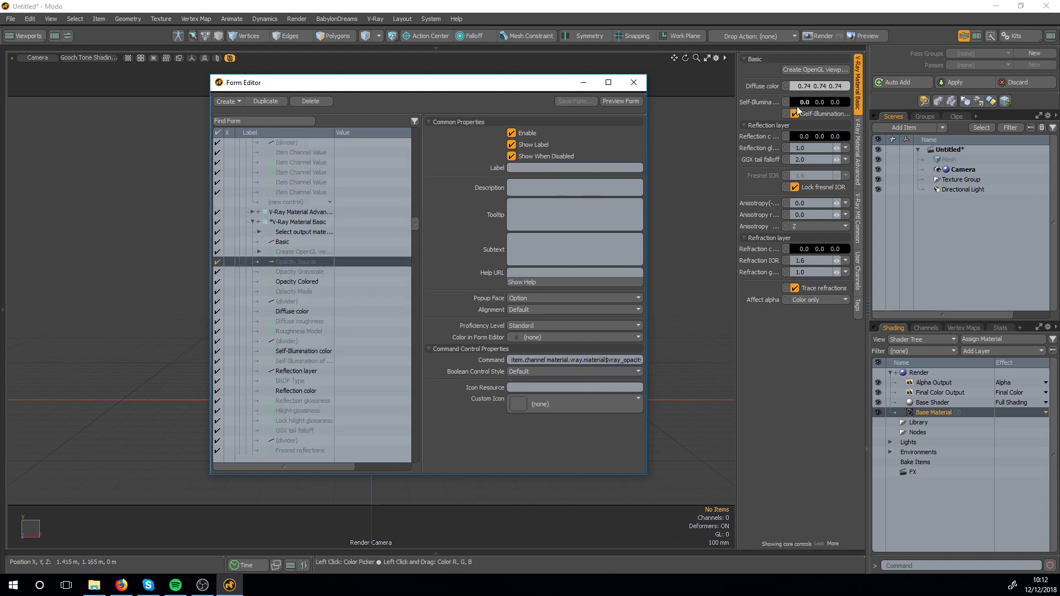
pyautogui.keyDown('ctrl'); pyautogui.click(300, 271); pyautogui.keyUp('ctrl')
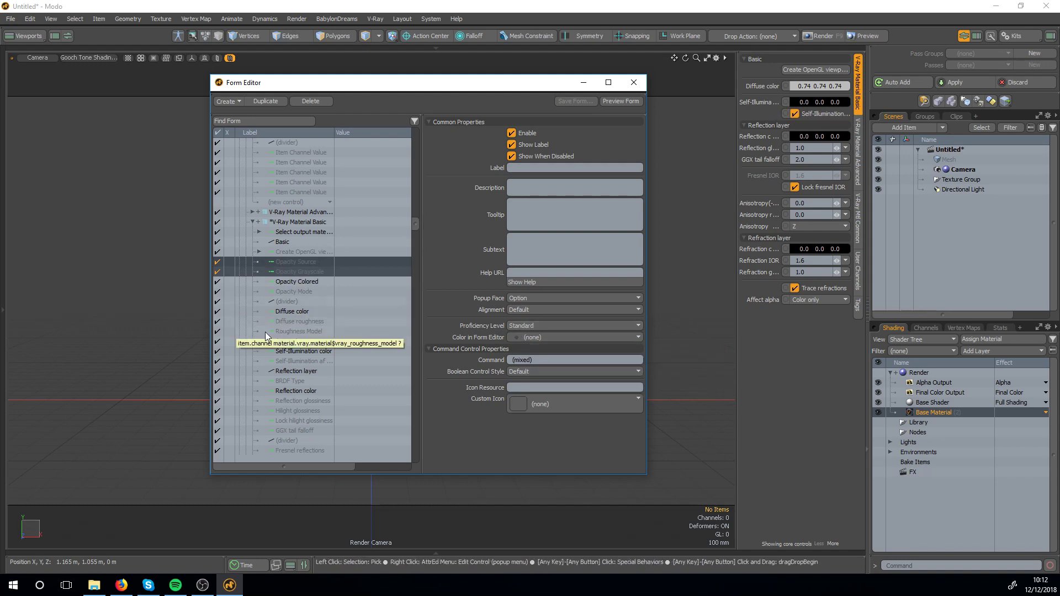
pyautogui.click(282, 282)
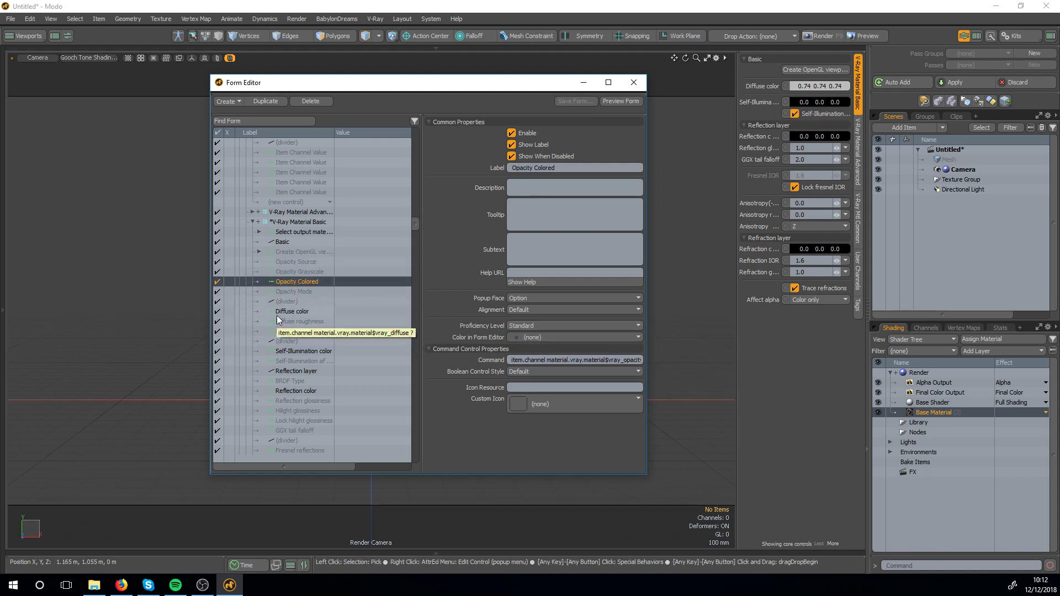
pyautogui.click(298, 260)
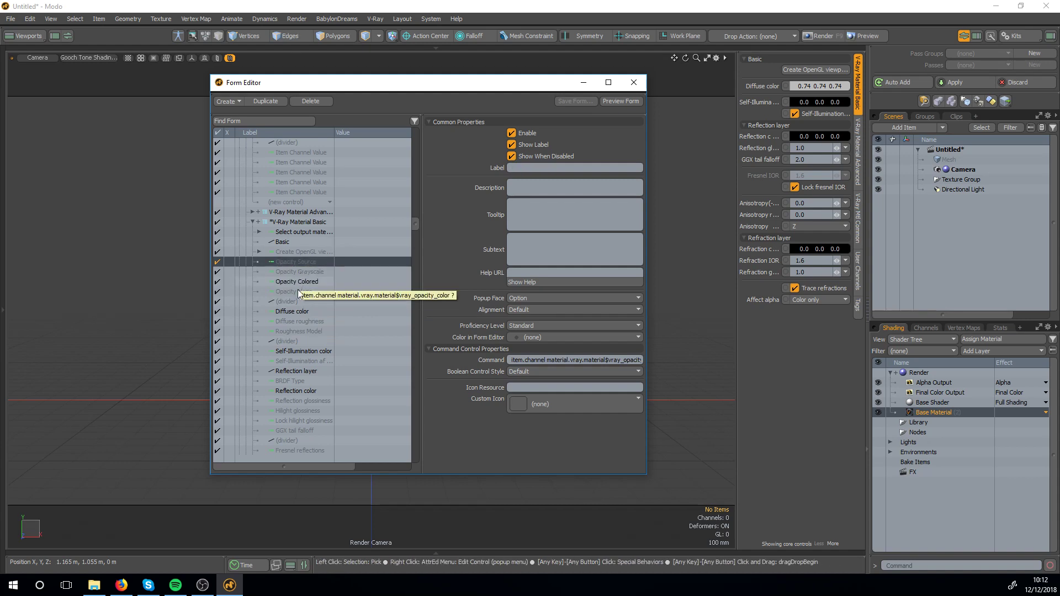
# - Try the Basic proficiency level on the BRDF Type control, check its choices in the material properties, and restore Standard
pyautogui.scroll(-2, 296, 309)
pyautogui.click(298, 322)
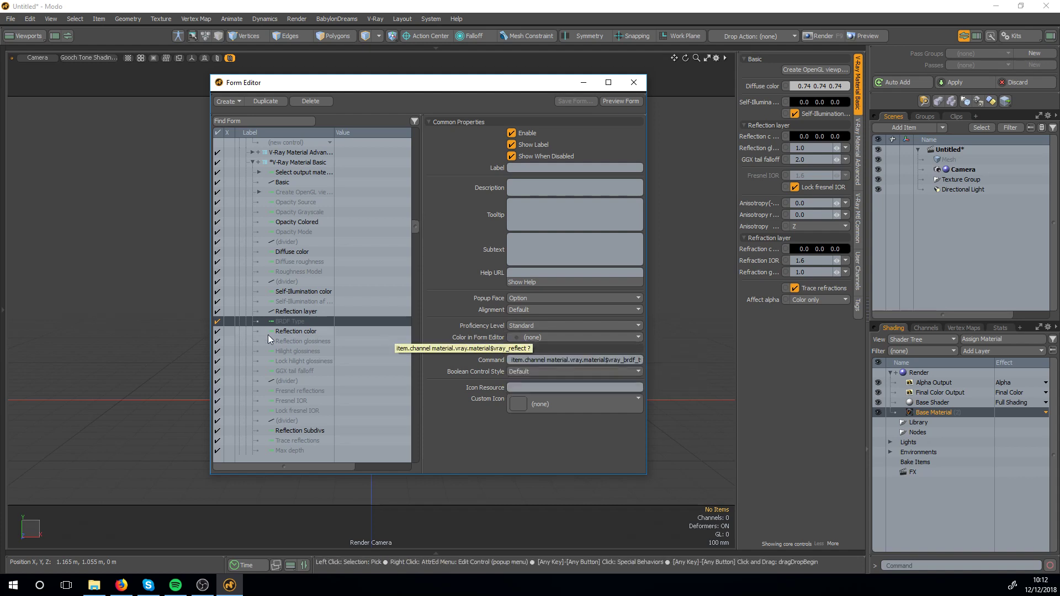
pyautogui.click(541, 326)
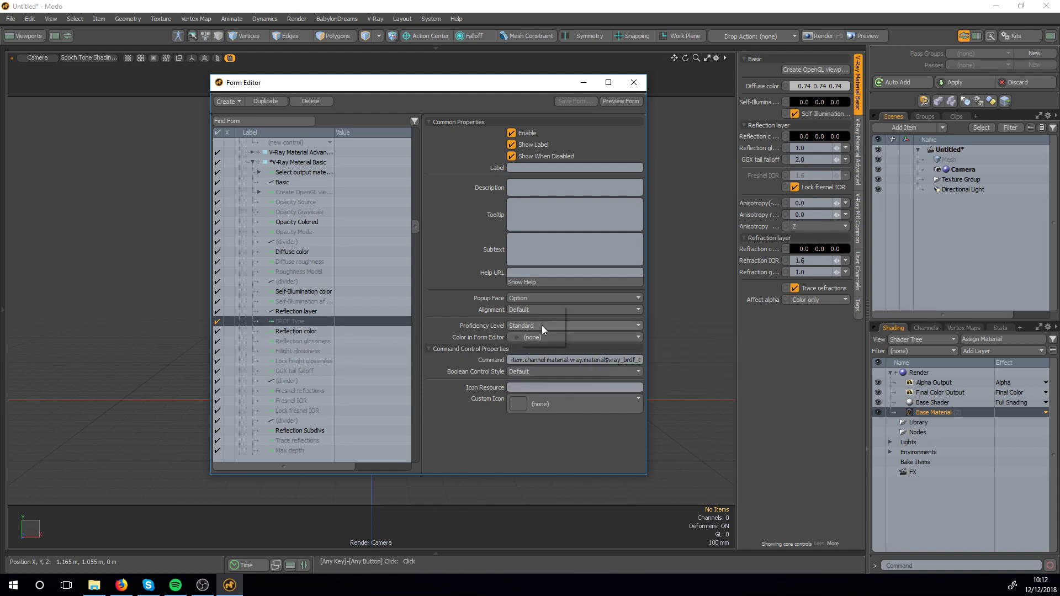
pyautogui.click(537, 317)
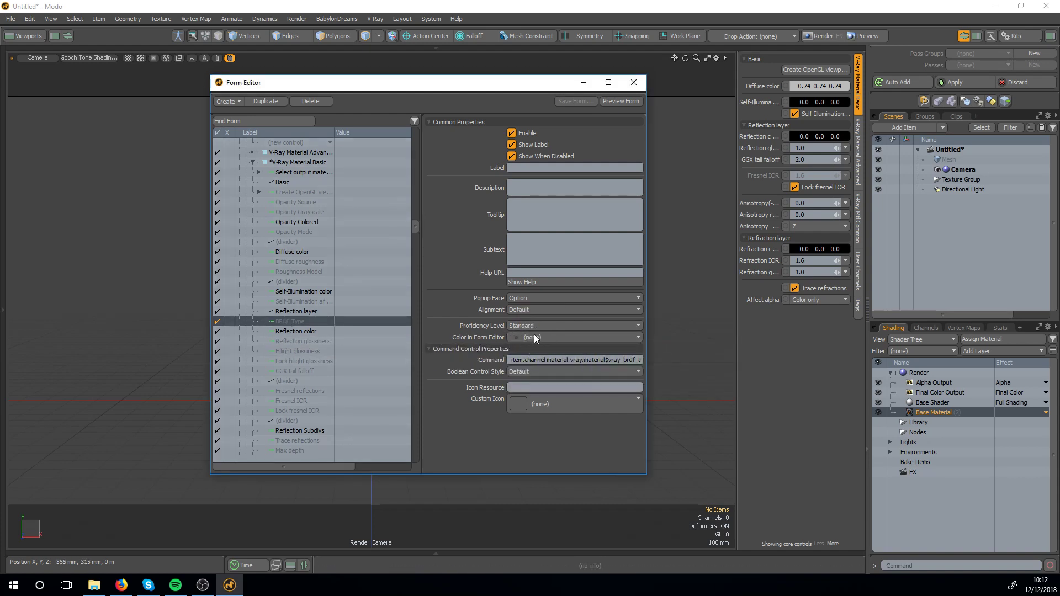
pyautogui.click(803, 135)
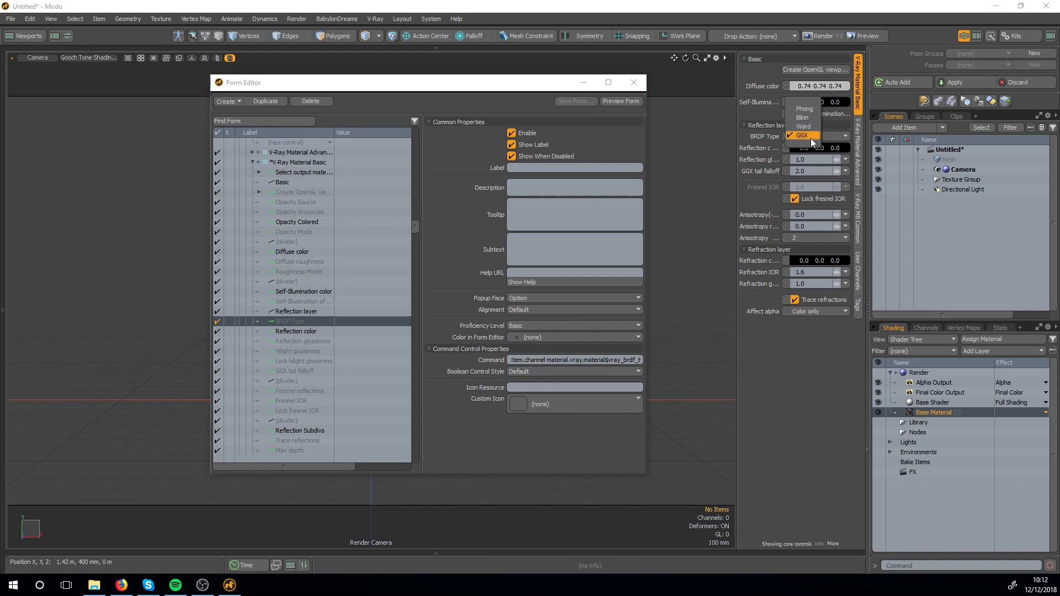
pyautogui.click(811, 138)
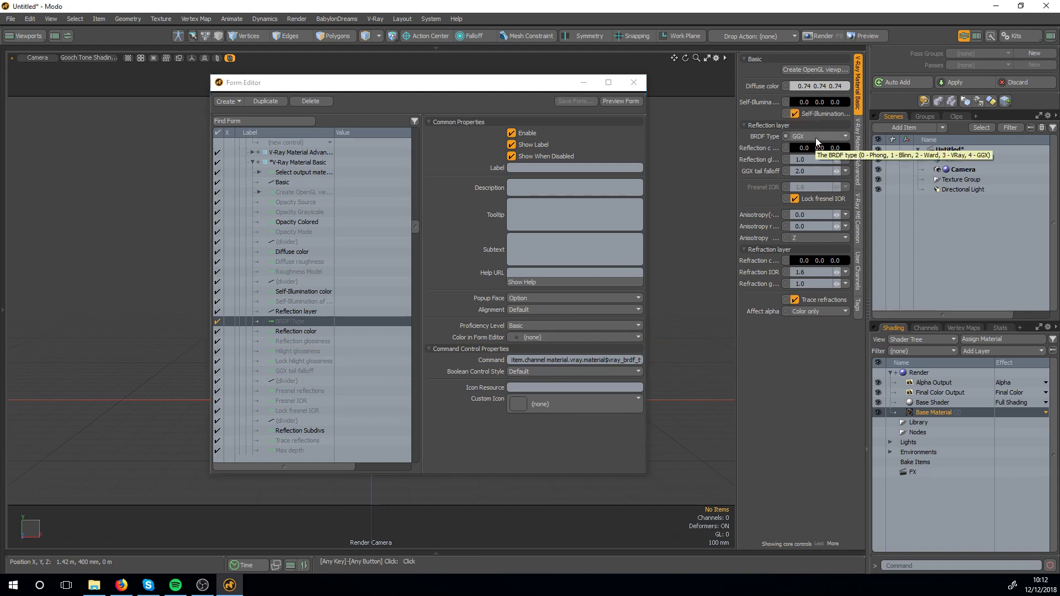
pyautogui.click(539, 327)
pyautogui.click(539, 335)
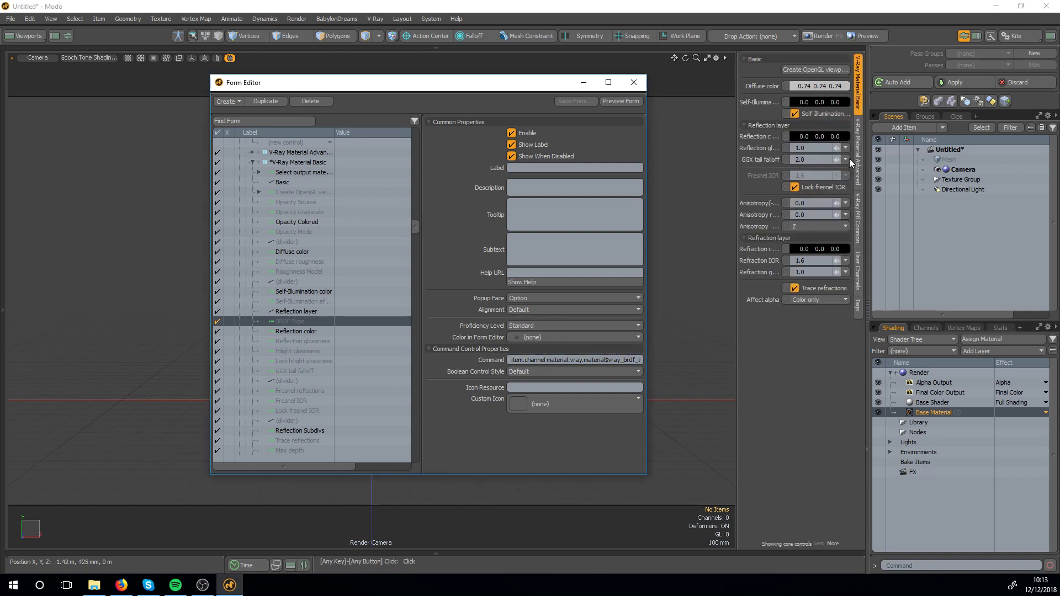
# - Find the Glossy fresnel control of the V-Ray Material Advanced form in the Form Editor and set its proficiency level to Standard
pyautogui.click(858, 157)
pyautogui.click(260, 120)
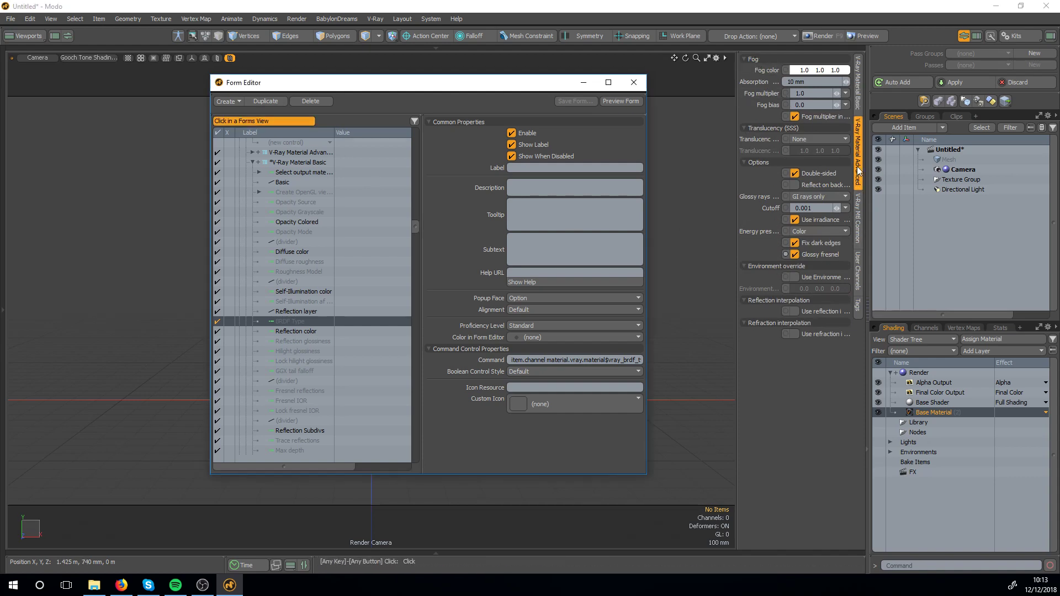
pyautogui.click(828, 254)
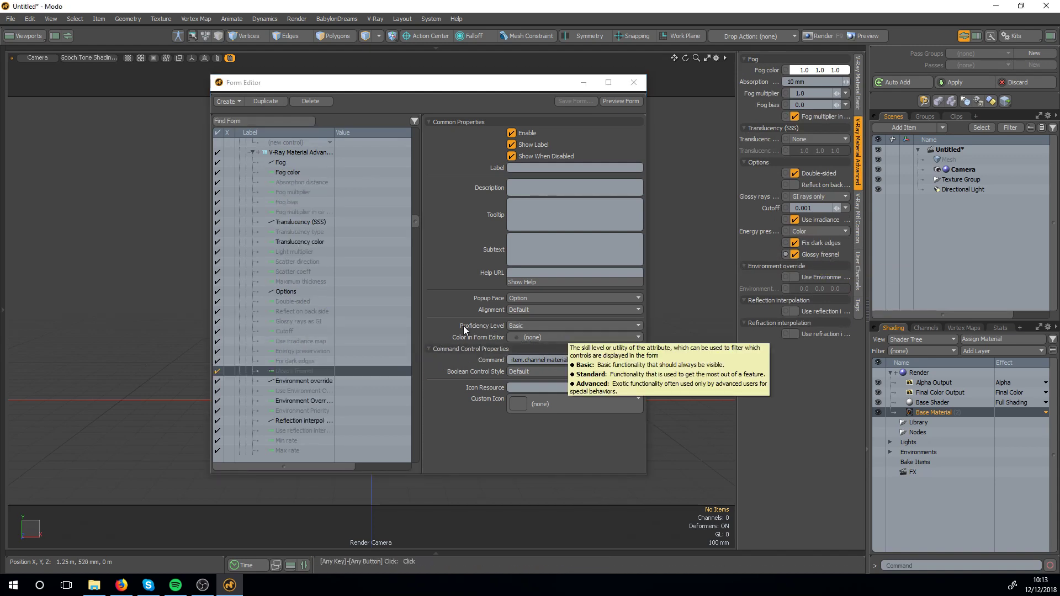
pyautogui.click(530, 327)
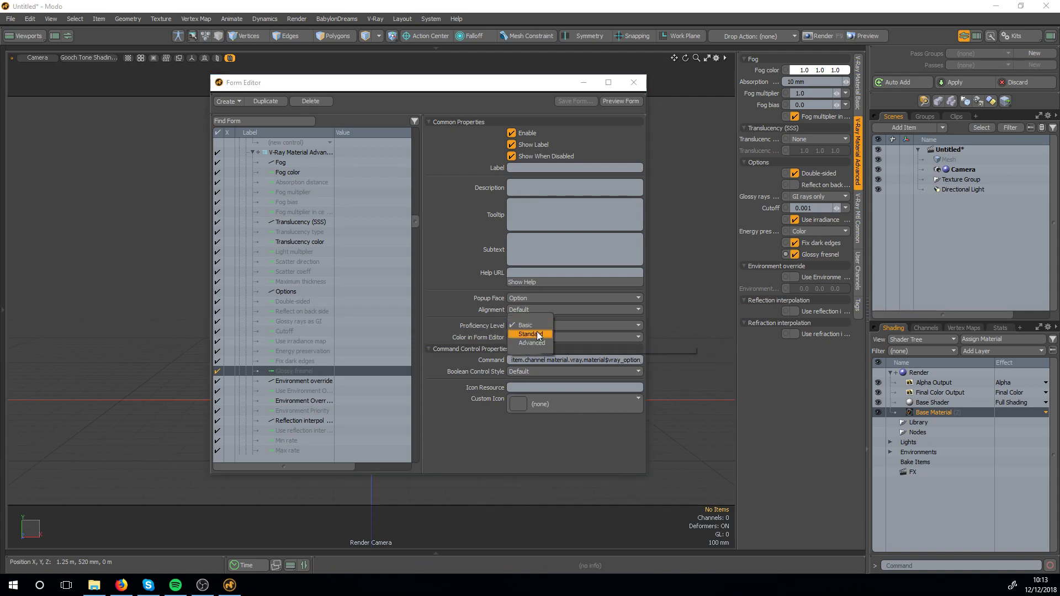
pyautogui.click(538, 332)
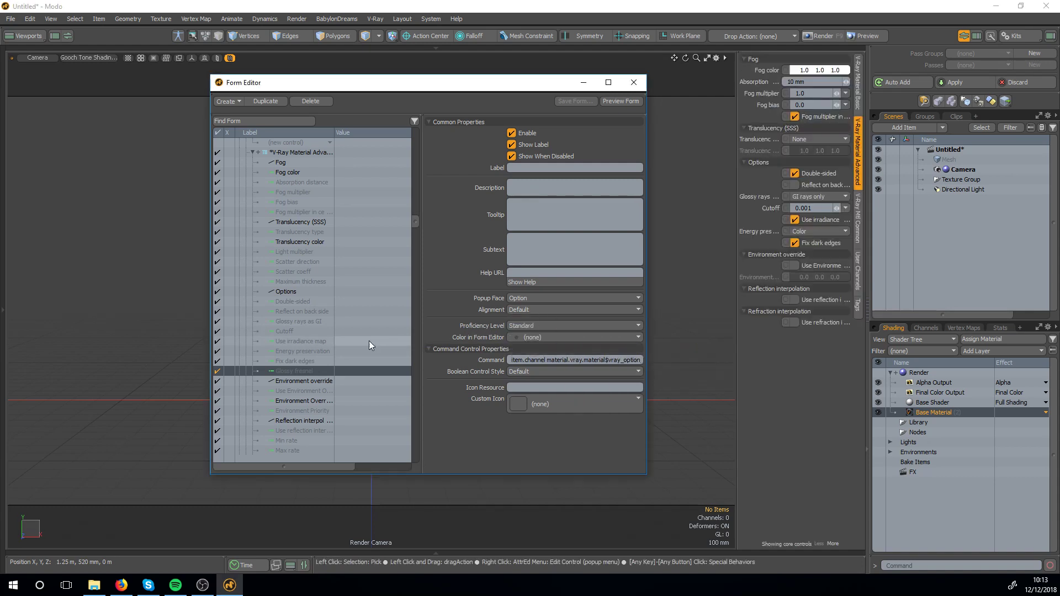
# - Locate the V-Ray Material Basic form through its Diffuse color control and save the form as the config file Vray Material Changed
pyautogui.scroll(5, 348, 343)
pyautogui.scroll(8, 348, 343)
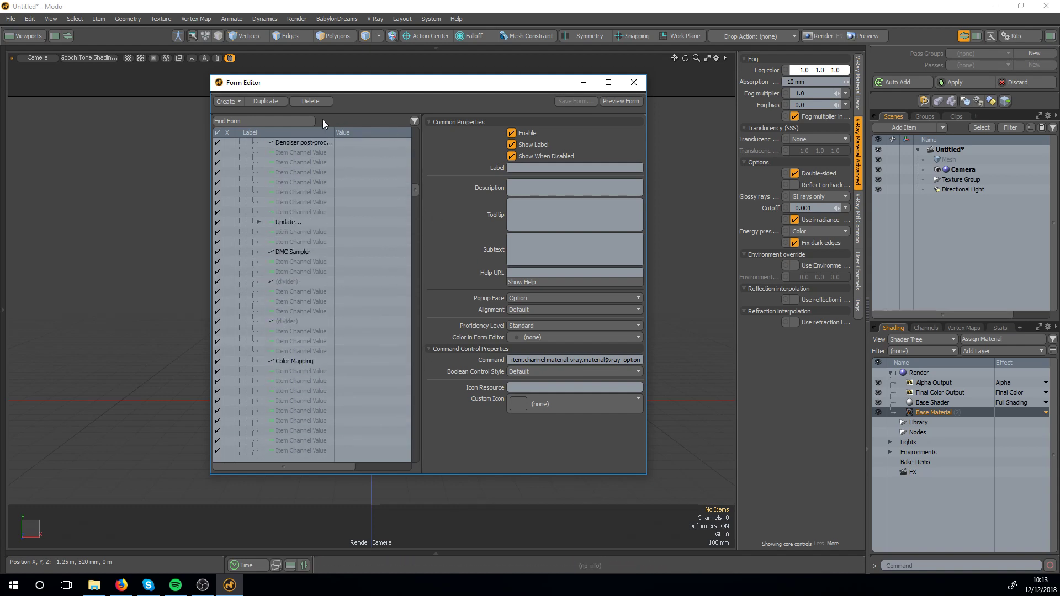
pyautogui.click(858, 84)
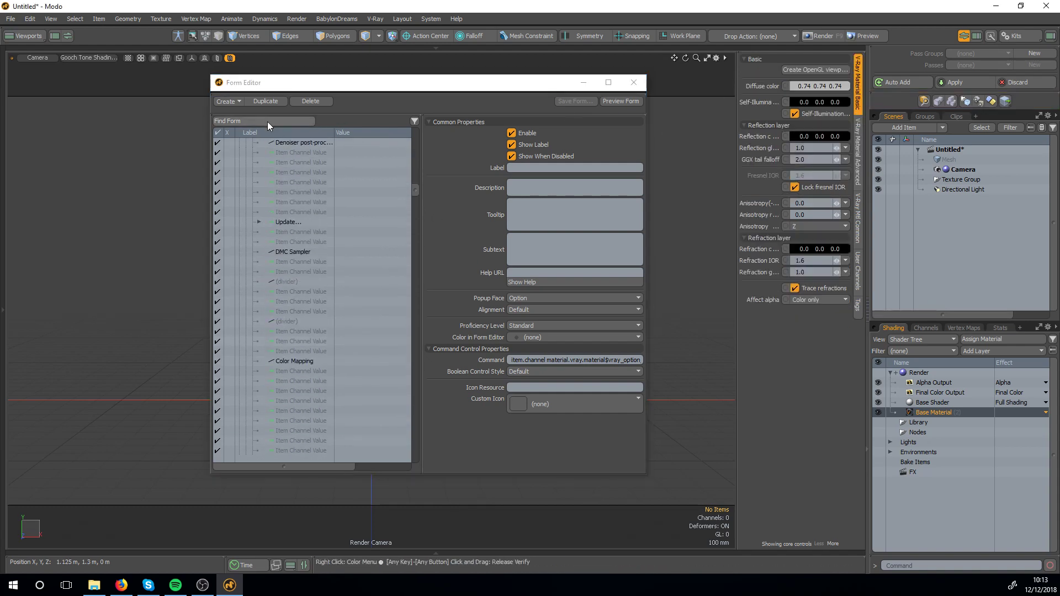
pyautogui.click(763, 87)
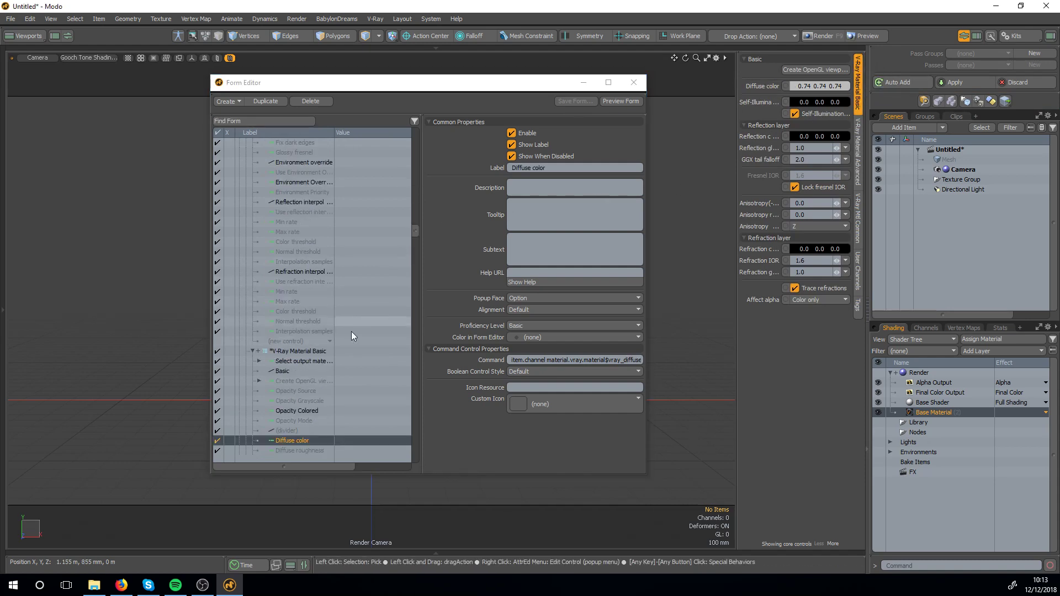
pyautogui.scroll(-2, 342, 348)
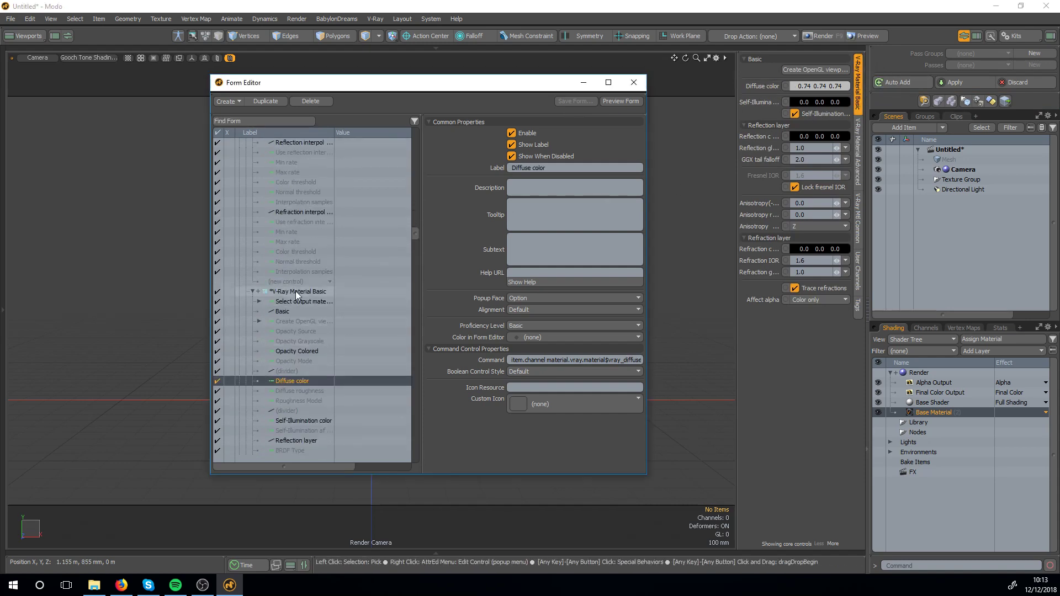
pyautogui.click(296, 291)
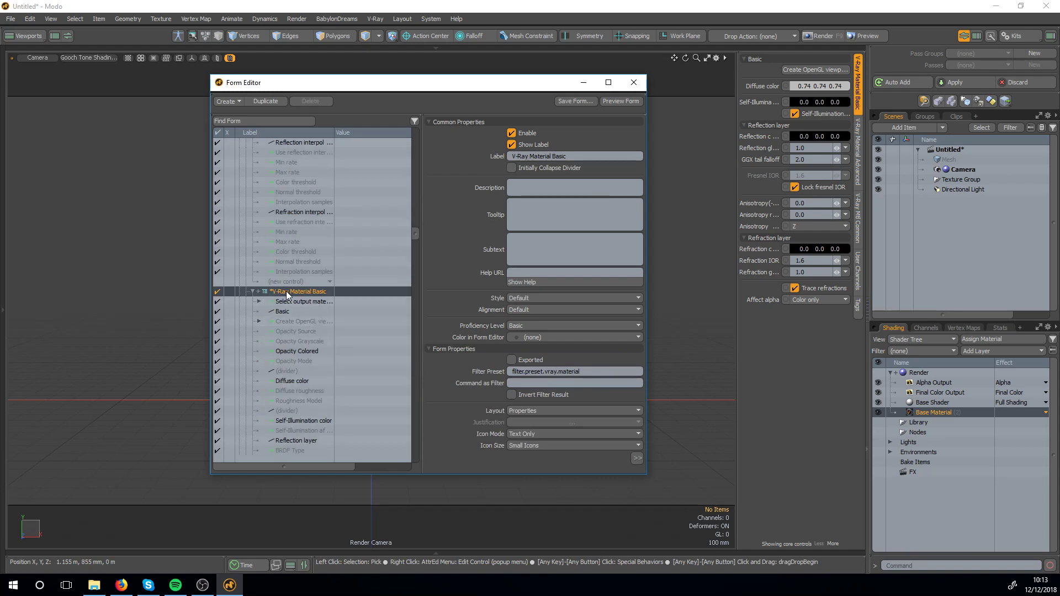
pyautogui.click(588, 101)
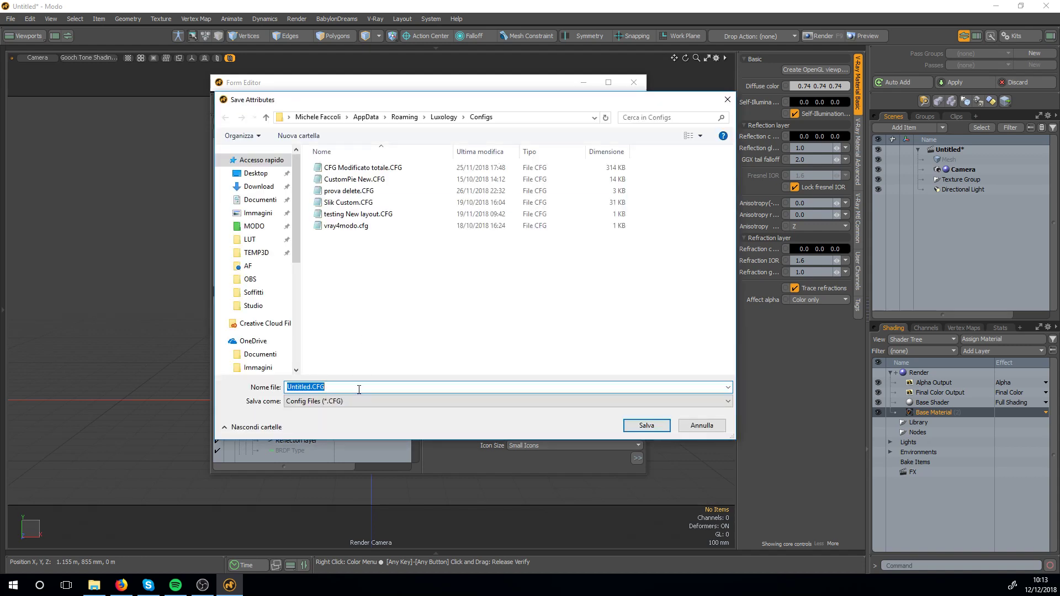
pyautogui.write('Vray Material Changed')
pyautogui.press('Return')
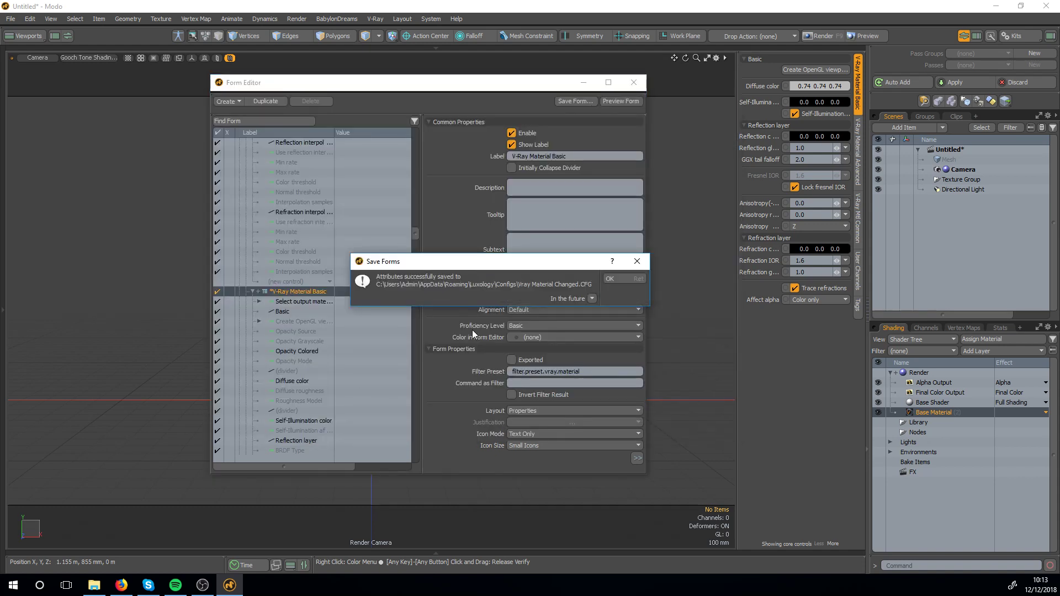
pyautogui.click(610, 278)
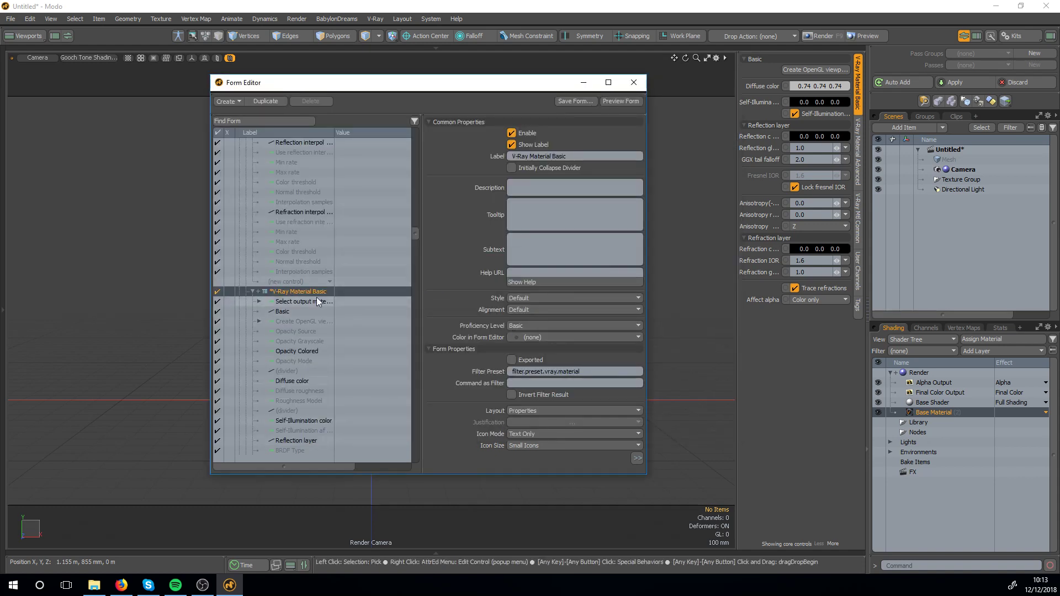
# - Widen the material properties panel slightly and check the V-Ray Material Advanced and V-Ray Material Basic properties
pyautogui.click(287, 301)
pyautogui.click(289, 292)
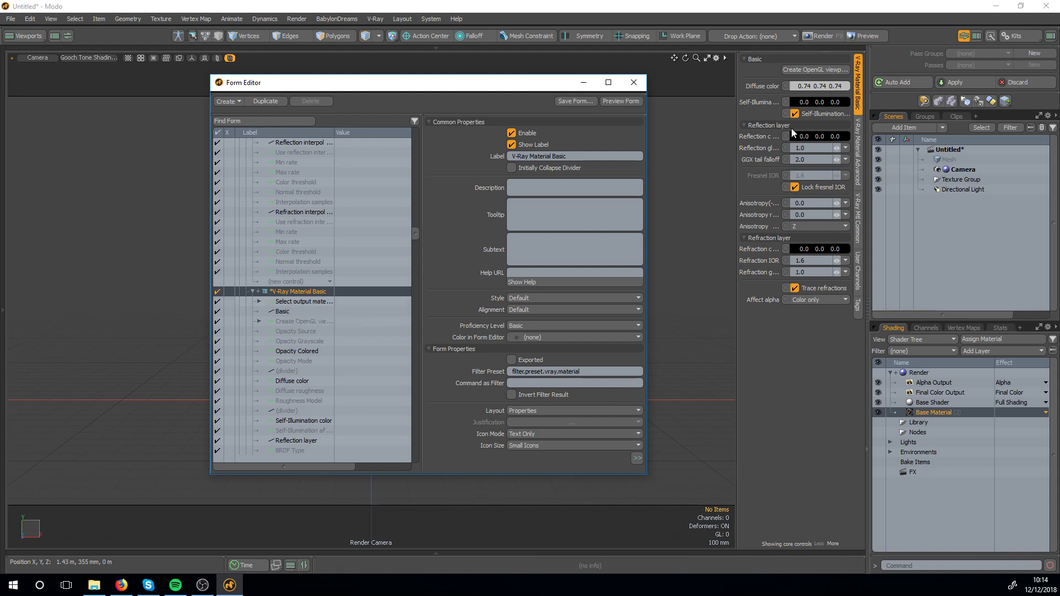
pyautogui.moveTo(739, 113); pyautogui.dragTo(728, 113)
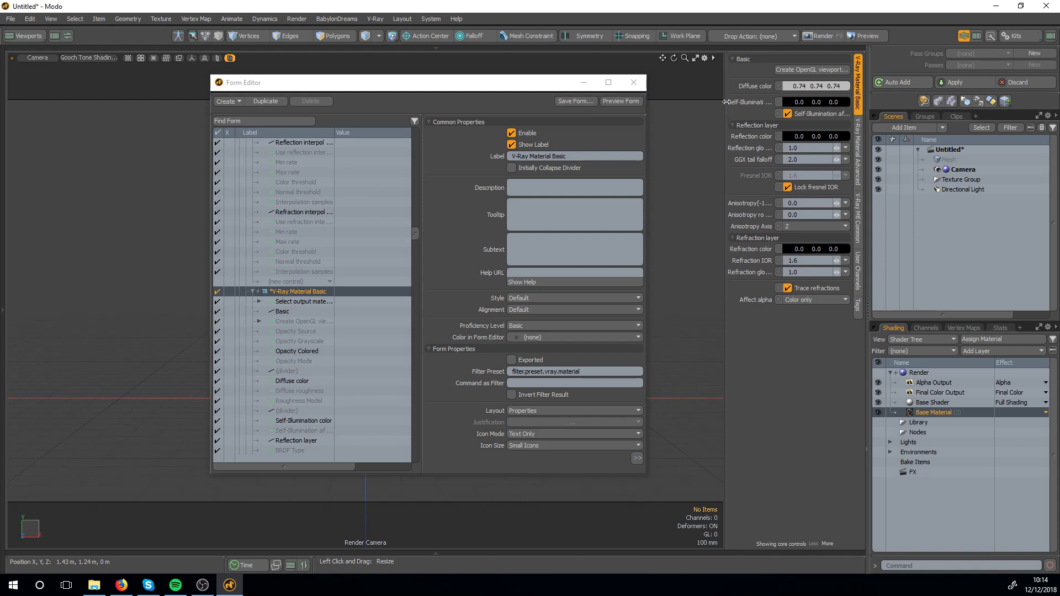
pyautogui.click(860, 141)
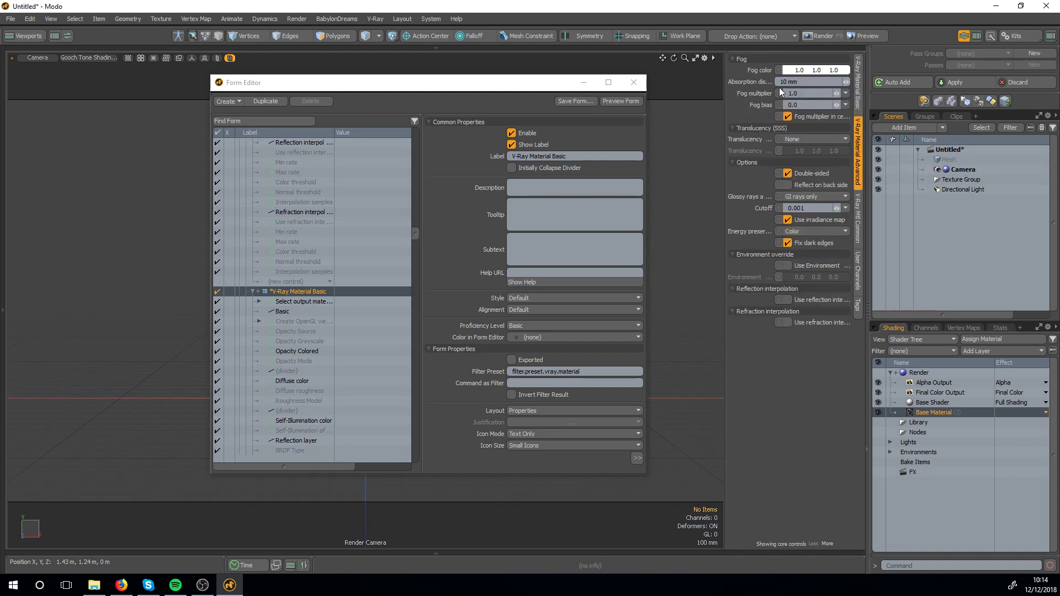
pyautogui.click(859, 80)
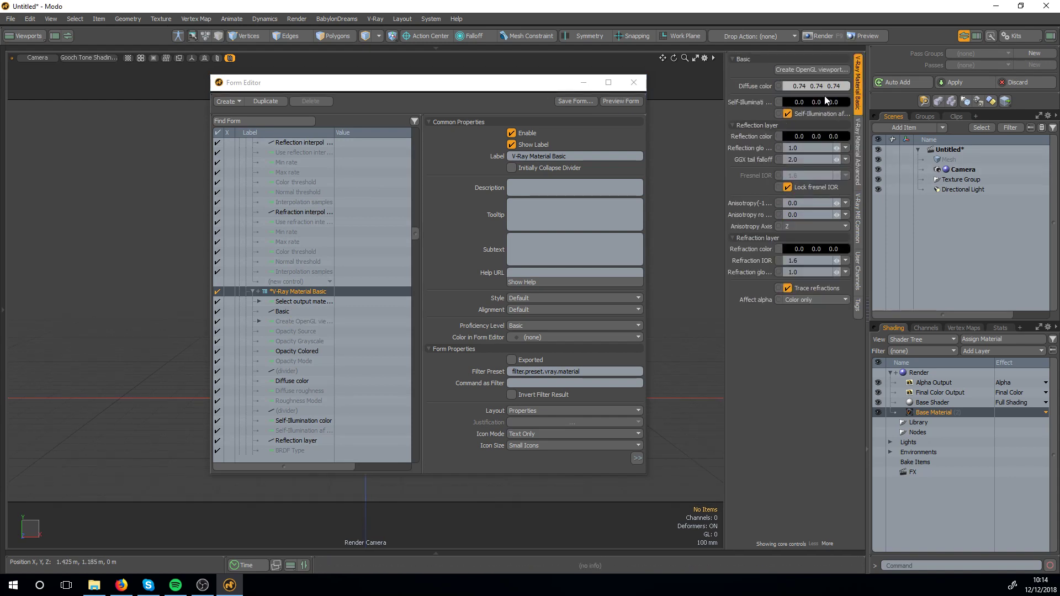
# - Review the V-Ray Material Basic form's controls, inspecting the Basic divider, Self-Illumination color and Fresnel IOR entries
pyautogui.scroll(-3, 301, 309)
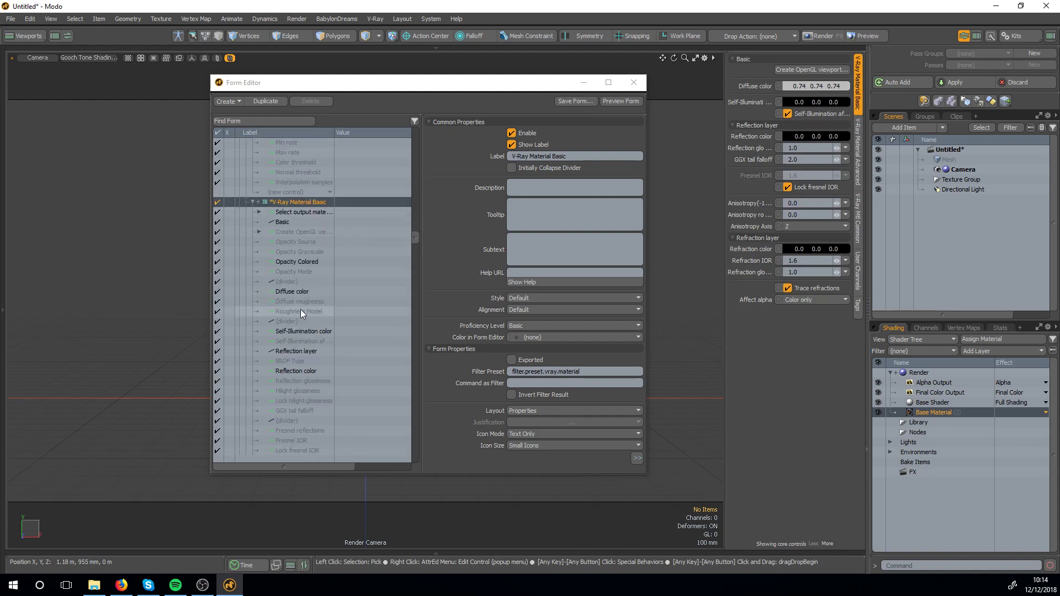
pyautogui.click(316, 272)
pyautogui.click(326, 224)
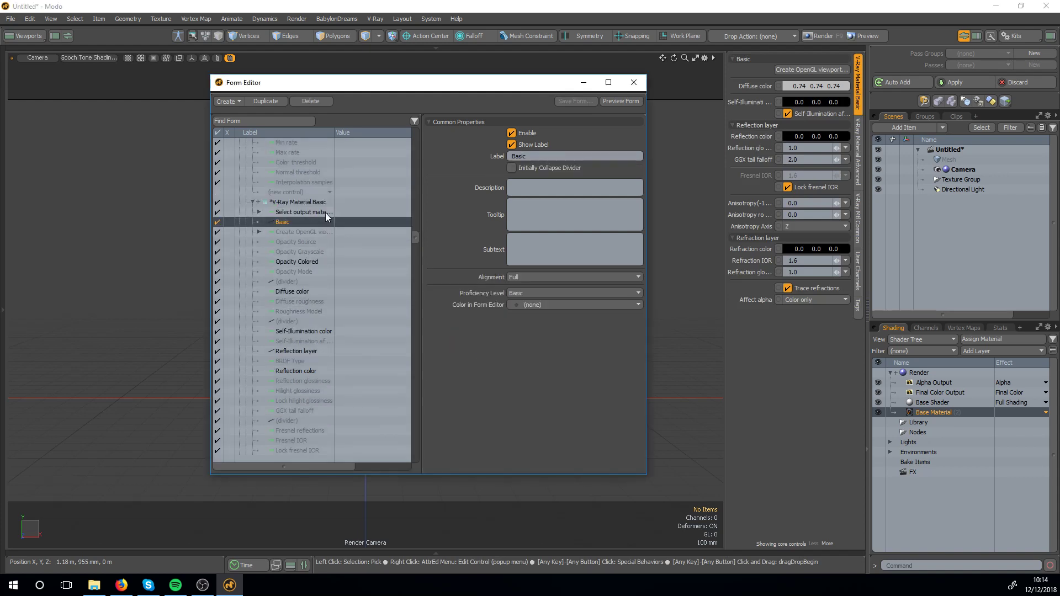
pyautogui.click(326, 213)
pyautogui.click(304, 310)
pyautogui.click(301, 332)
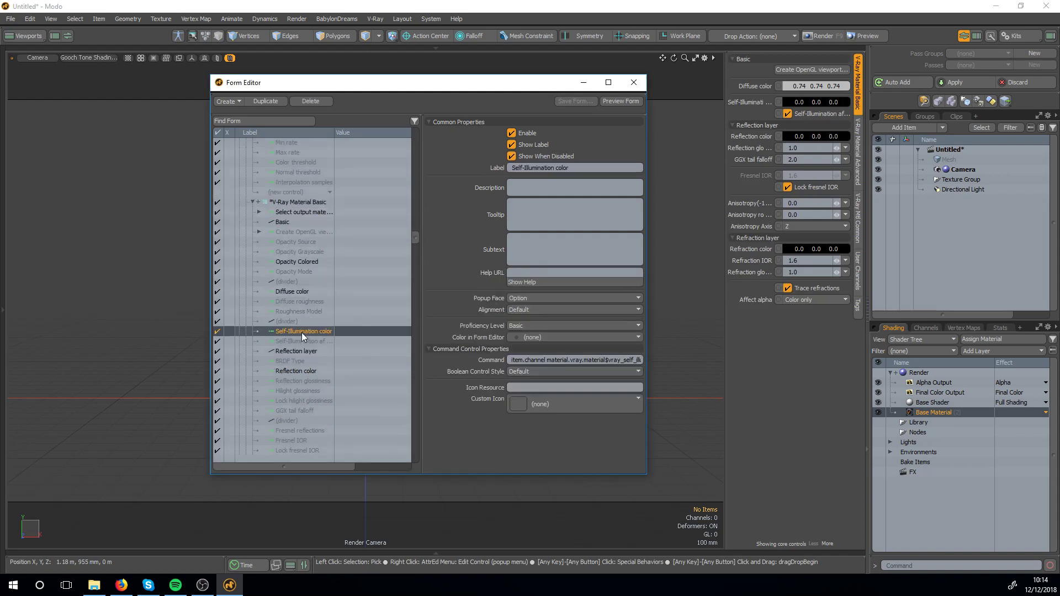
pyautogui.click(306, 441)
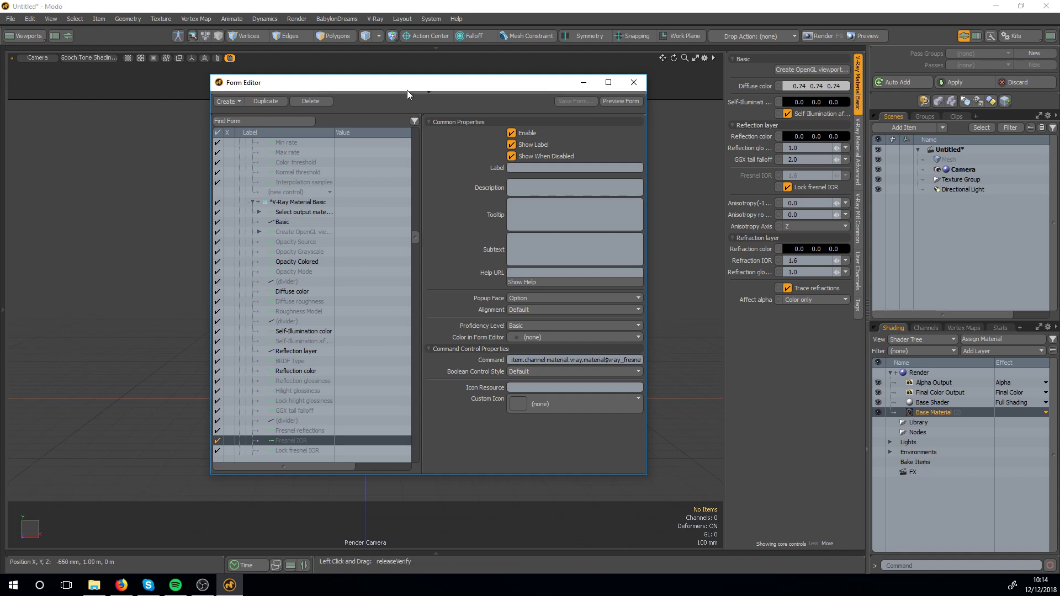
pyautogui.moveTo(413, 87); pyautogui.dragTo(425, 81)
pyautogui.scroll(-2, 333, 278)
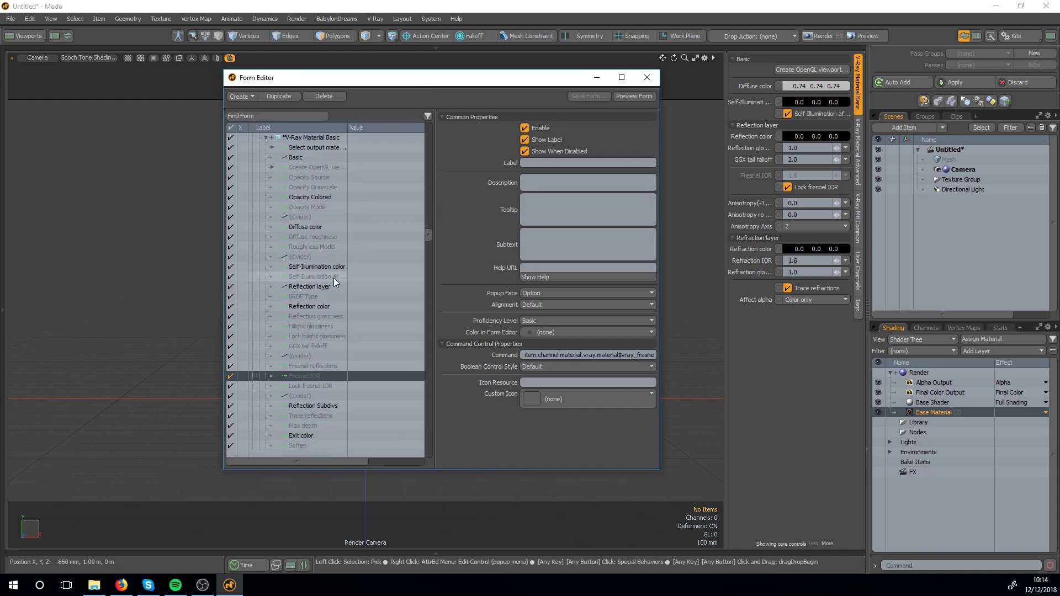